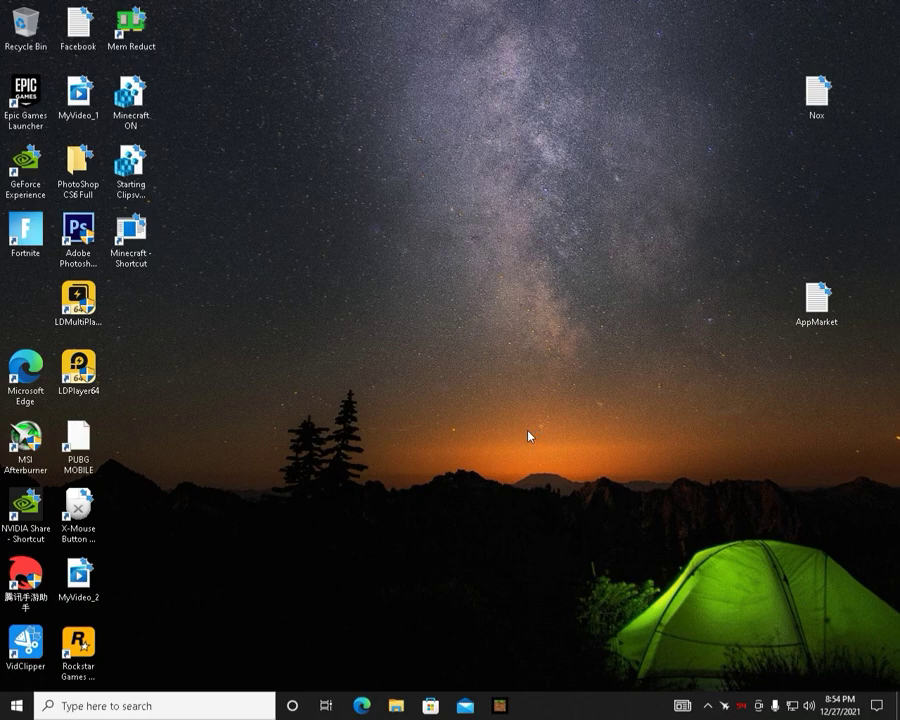
Step: Exit the background app running among the hidden system tray icons
{"action": "left_click", "coordinate": [707, 705]}
{"action": "right_click", "coordinate": [715, 688]}
{"action": "left_click", "coordinate": [735, 665]}
Step: Open Control Panel and show the list of installed programs for uninstalling
{"action": "left_click", "coordinate": [215, 706]}
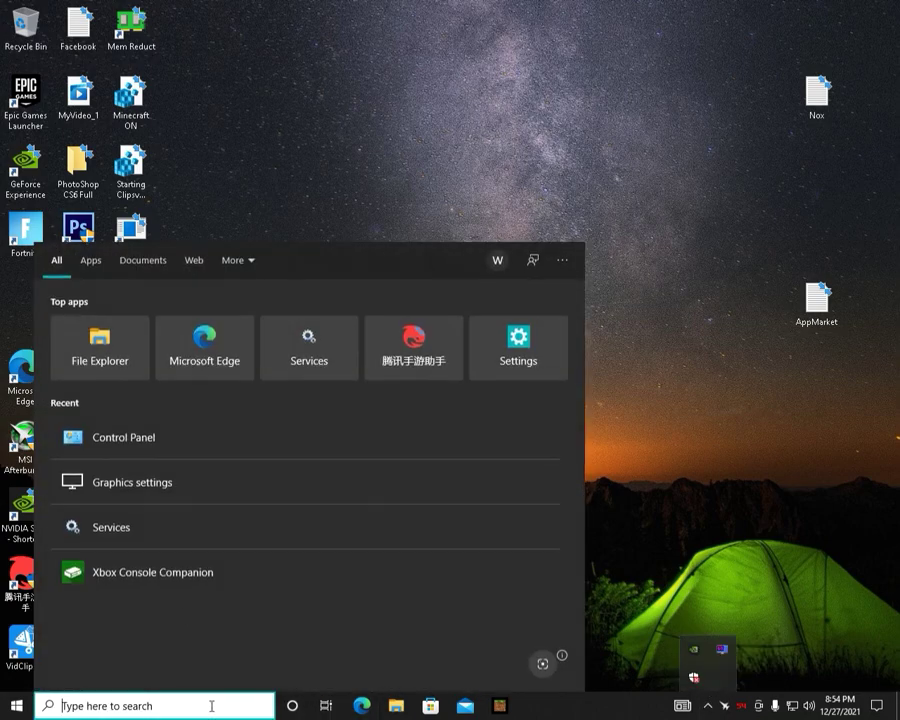
{"action": "key", "text": "Escape"}
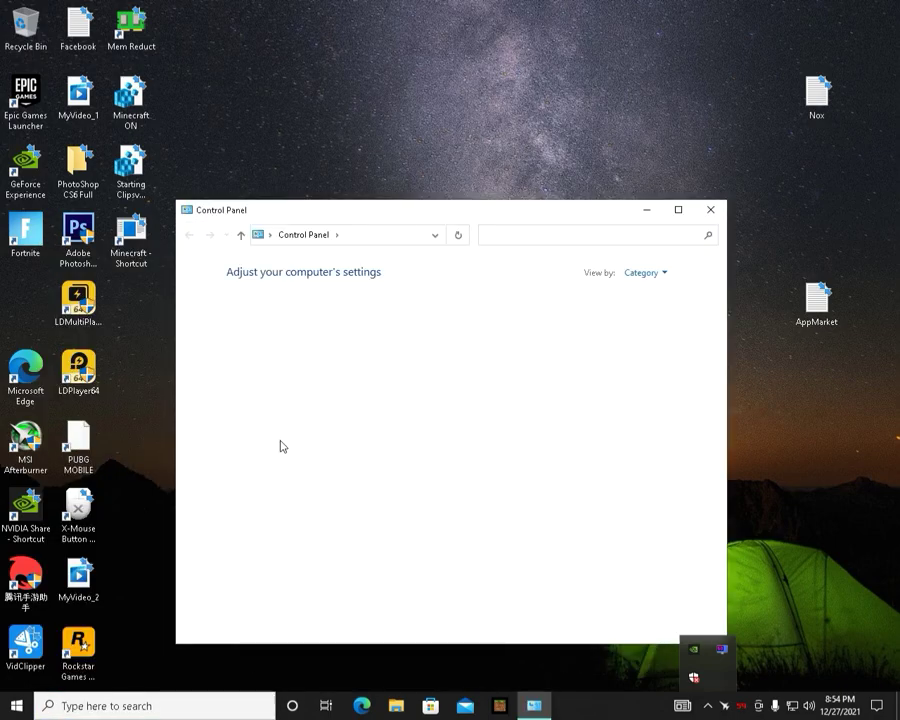
{"action": "left_click", "coordinate": [305, 475]}
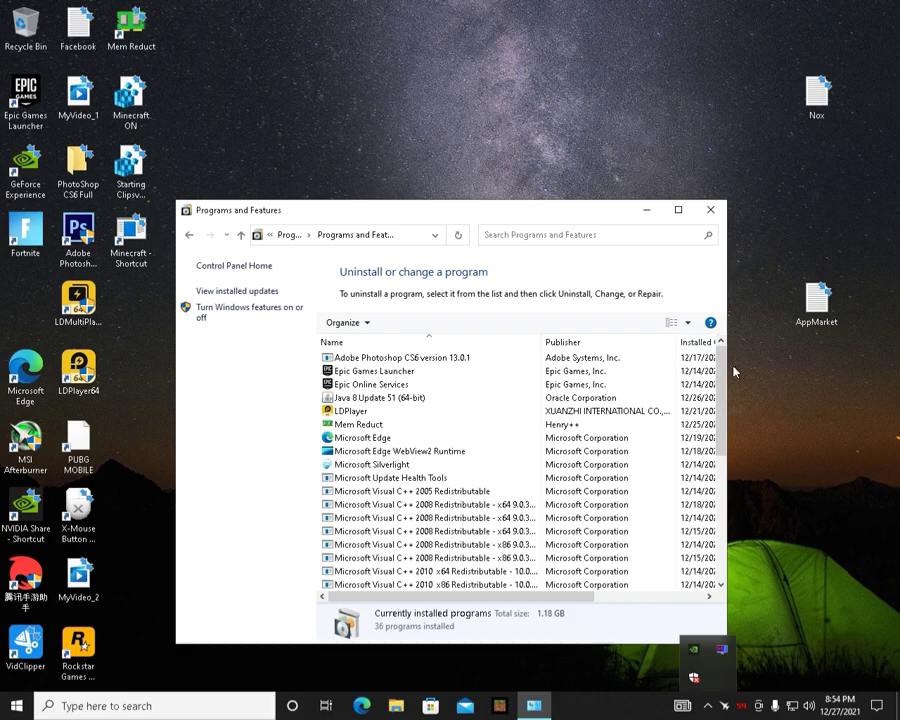
Step: Launch the uninstaller of 腾讯手游助手 from the installed programs and allow it to make changes
{"action": "scroll", "coordinate": [471, 573], "scroll_direction": "down", "scroll_amount": 10}
{"action": "left_click", "coordinate": [471, 573]}
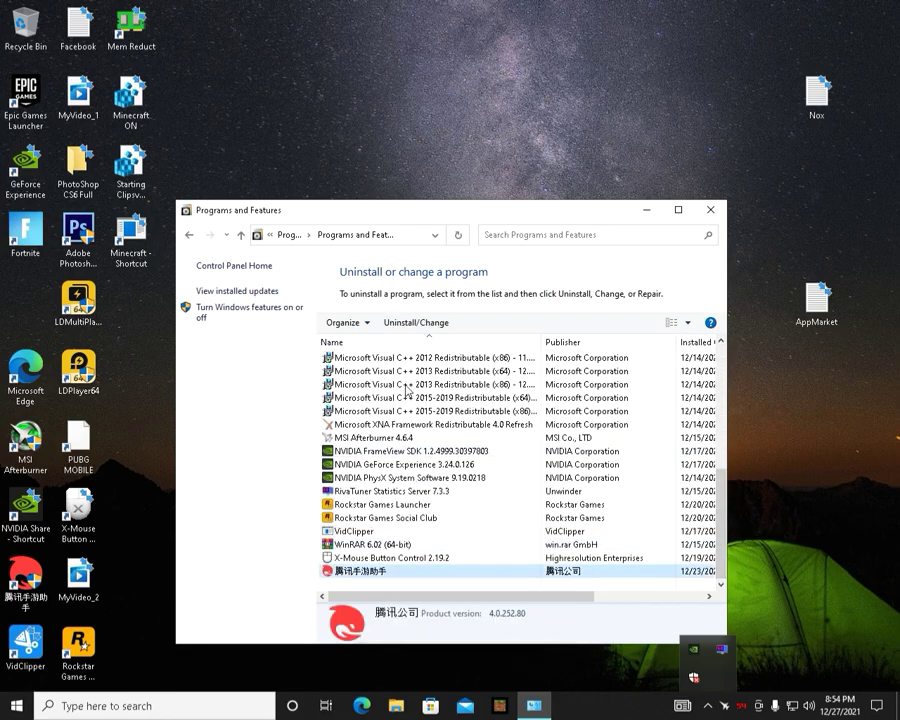
{"action": "left_click", "coordinate": [416, 322]}
{"action": "left_click", "coordinate": [430, 439]}
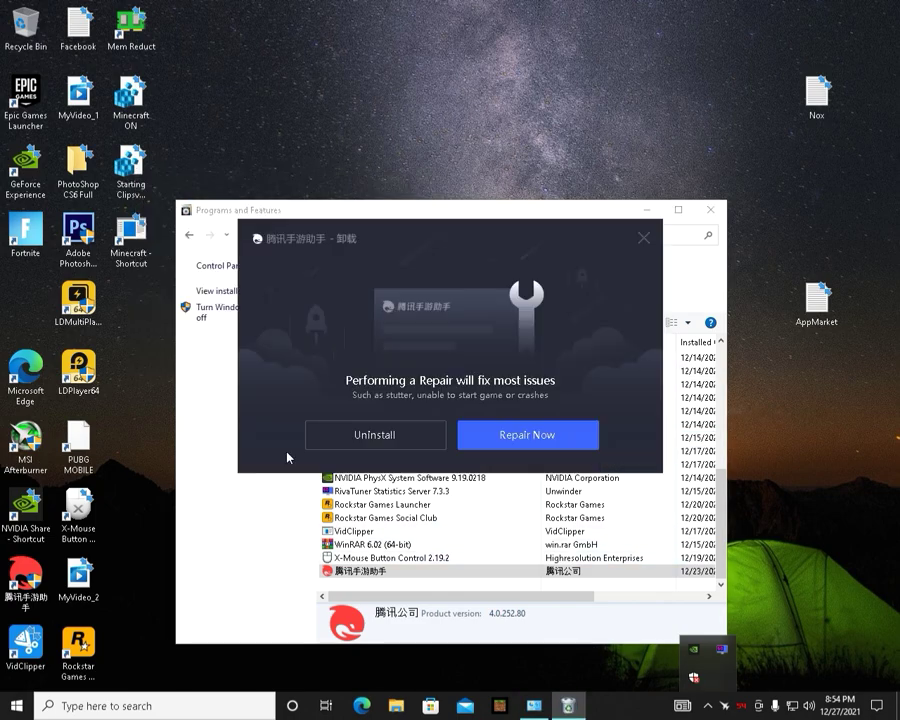
Step: Choose to uninstall 腾讯手游助手 instead of repairing it, complete the uninstaller's options and start the removal
{"action": "left_click", "coordinate": [378, 434]}
{"action": "left_click", "coordinate": [292, 306]}
{"action": "left_click", "coordinate": [458, 306]}
{"action": "left_click", "coordinate": [458, 339]}
{"action": "left_click", "coordinate": [458, 369]}
{"action": "left_click", "coordinate": [400, 438]}
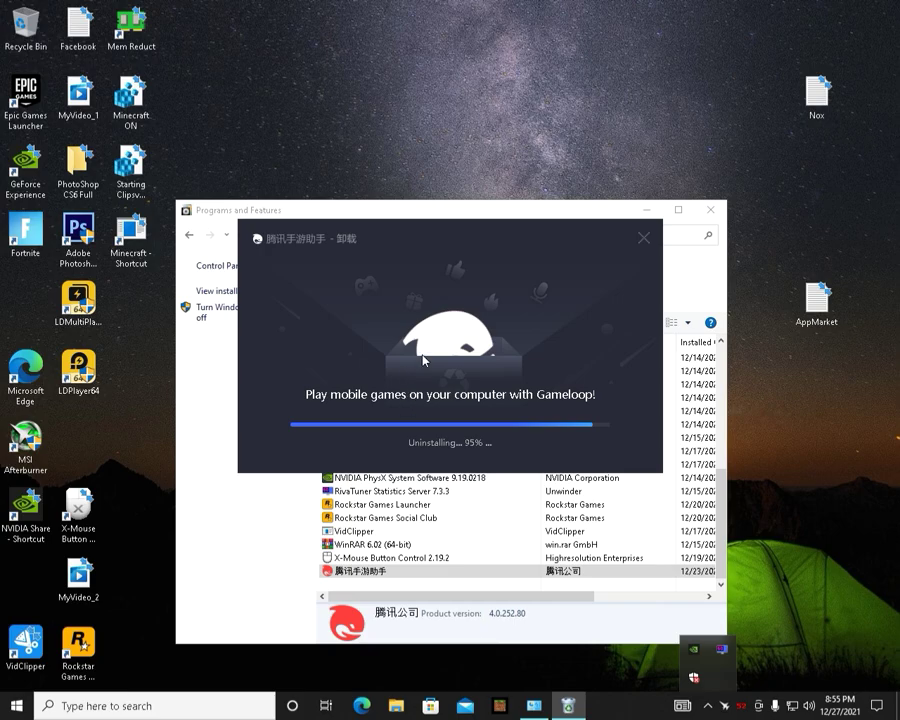
Step: Close the finished 腾讯手游助手 uninstaller and the Programs and Features window
{"action": "right_click", "coordinate": [401, 121]}
{"action": "left_click", "coordinate": [446, 166]}
{"action": "left_click_drag", "start_coordinate": [398, 235], "coordinate": [416, 228]}
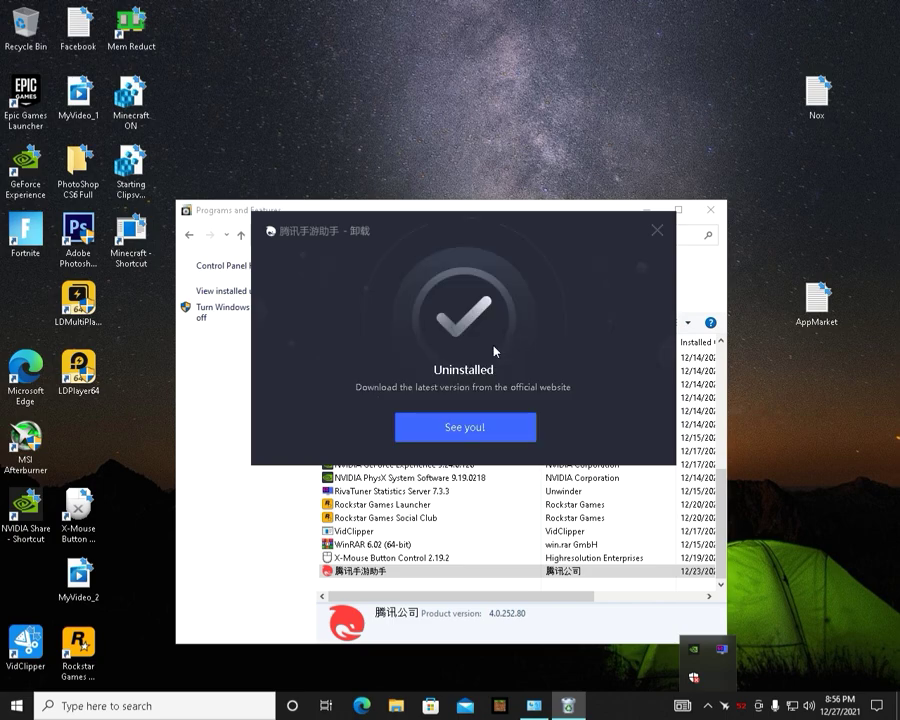
{"action": "left_click", "coordinate": [500, 428]}
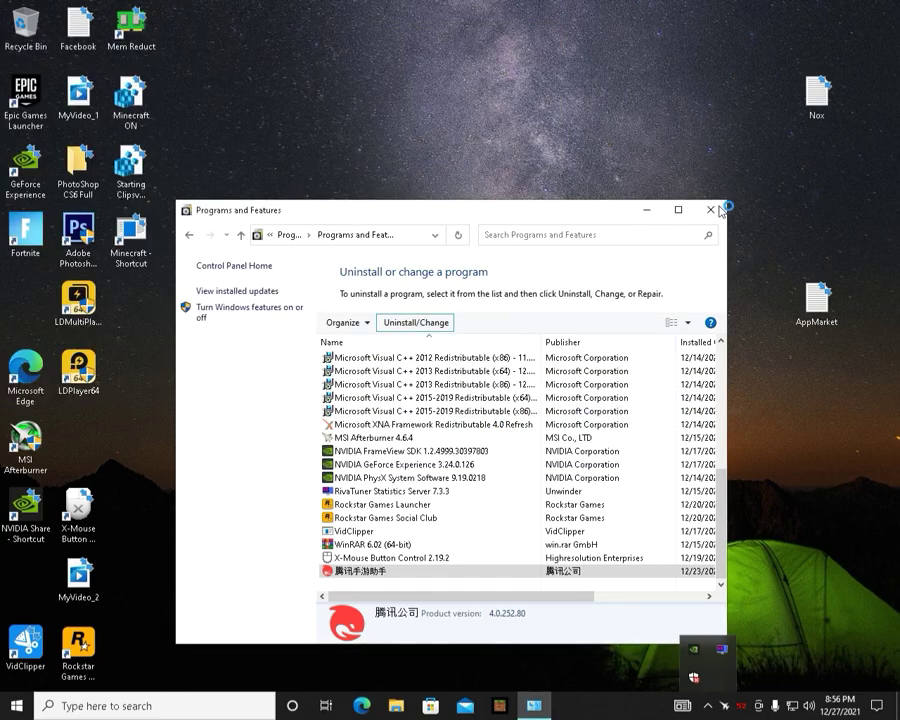
{"action": "left_click", "coordinate": [722, 210]}
Step: Delete the aow_drv text file from Local Disk (C:), granting administrator permission
{"action": "left_click", "coordinate": [396, 706]}
{"action": "left_click", "coordinate": [236, 437]}
{"action": "double_click", "coordinate": [333, 446]}
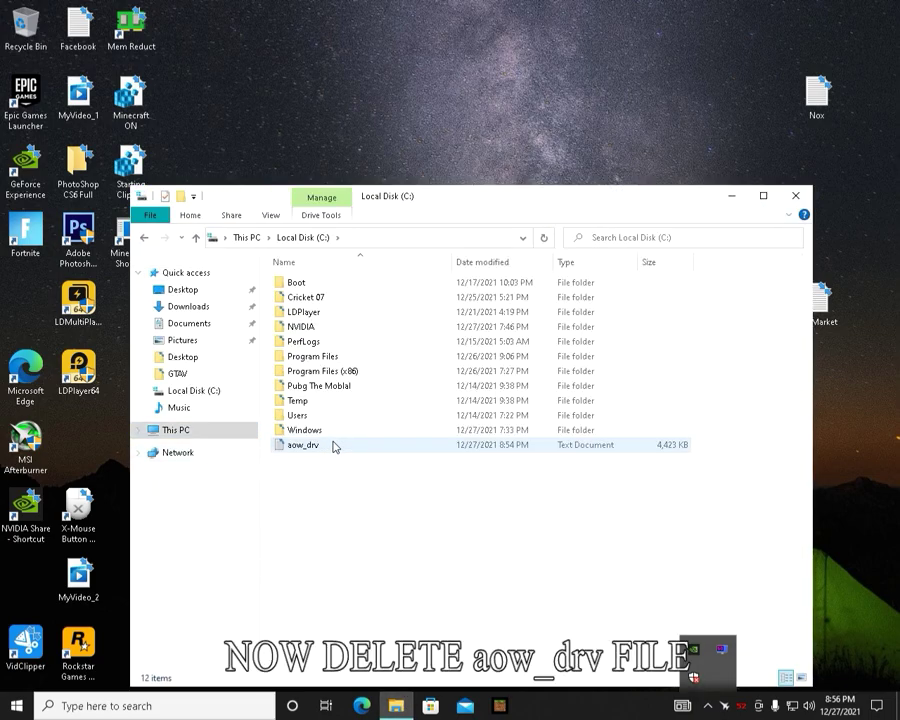
{"action": "left_click", "coordinate": [334, 446]}
{"action": "key", "text": "Delete"}
{"action": "left_click", "coordinate": [418, 260]}
{"action": "left_click", "coordinate": [380, 442]}
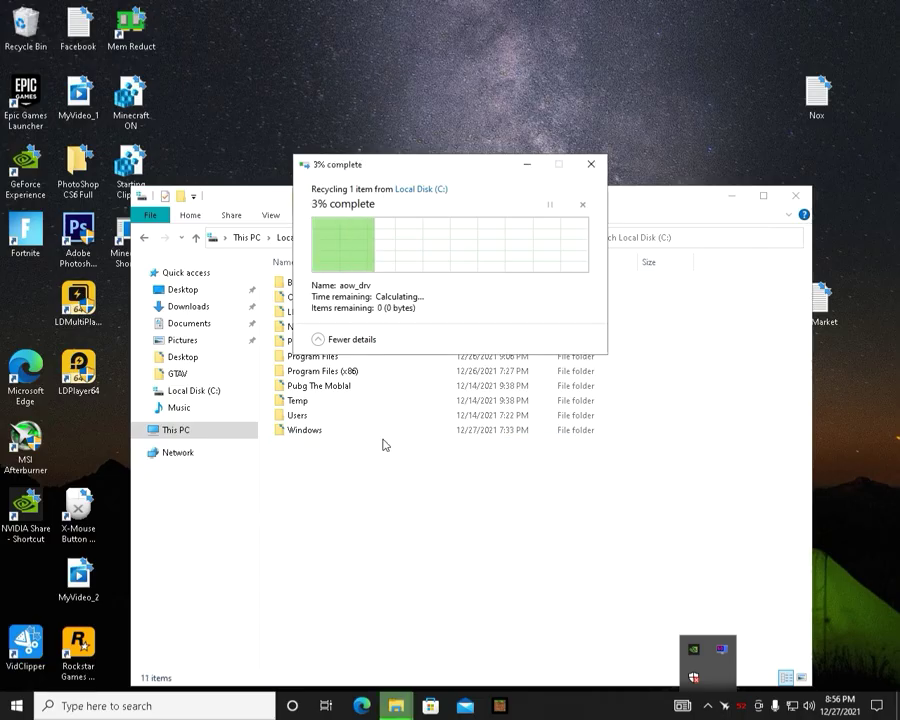
Step: Turn on the display of hidden items on Local Disk (C:) and open the ProgramData folder
{"action": "left_click", "coordinate": [270, 215]}
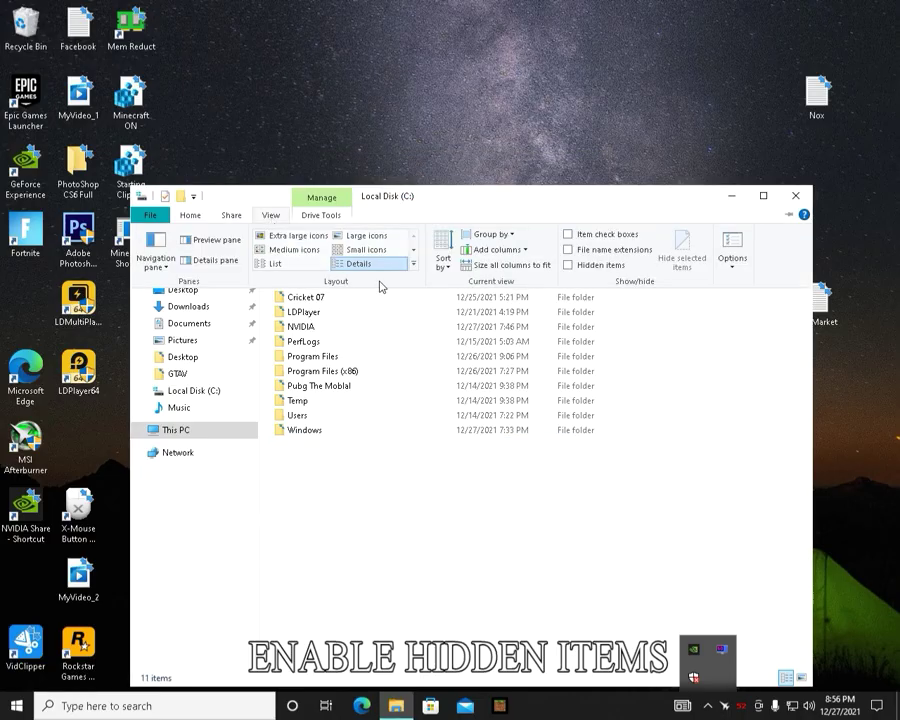
{"action": "left_click", "coordinate": [590, 266]}
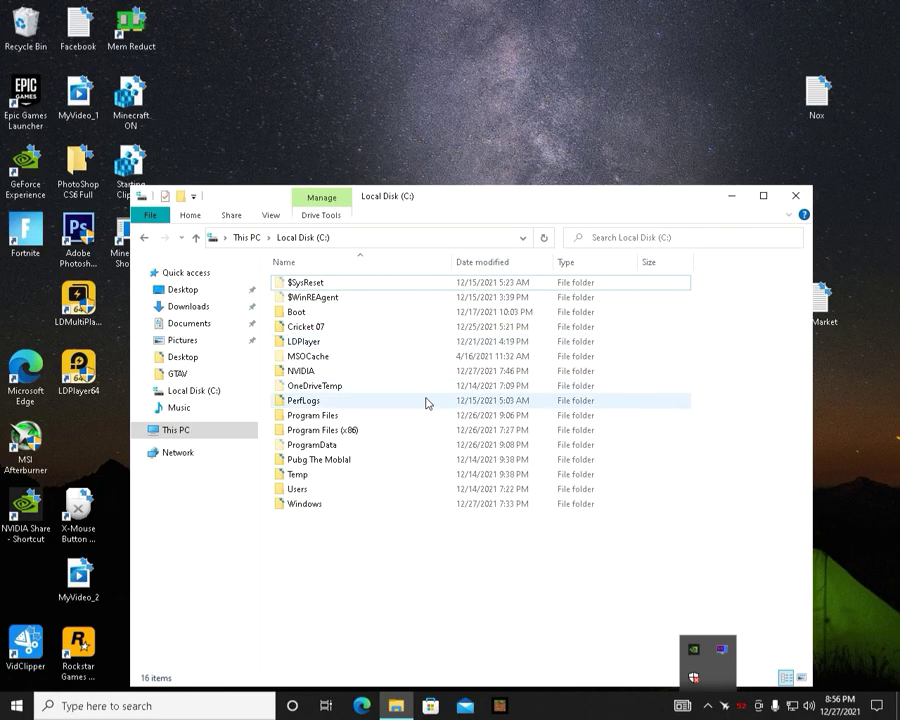
{"action": "double_click", "coordinate": [355, 445]}
Step: Try to delete the Tencent folder from ProgramData, then close the folder window
{"action": "left_click", "coordinate": [317, 517]}
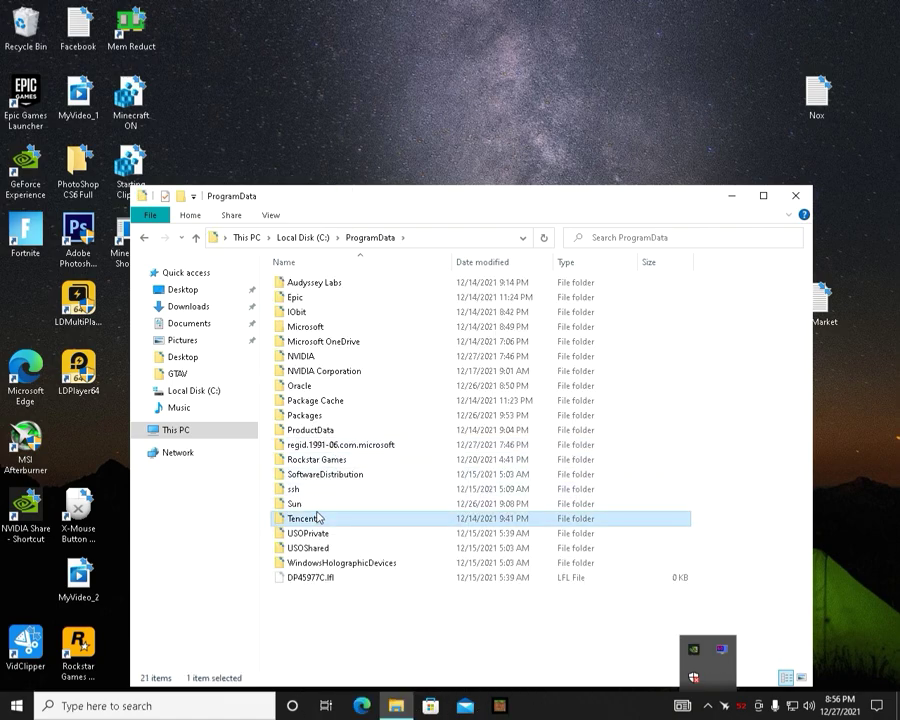
{"action": "key", "text": "Delete"}
{"action": "left_click", "coordinate": [423, 264]}
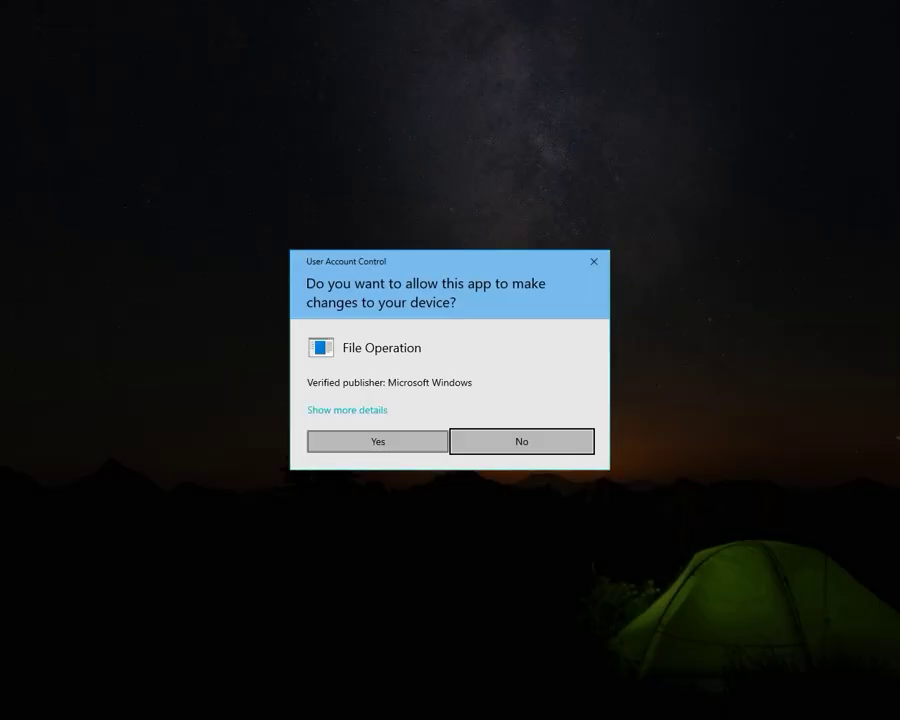
{"action": "left_click", "coordinate": [378, 439]}
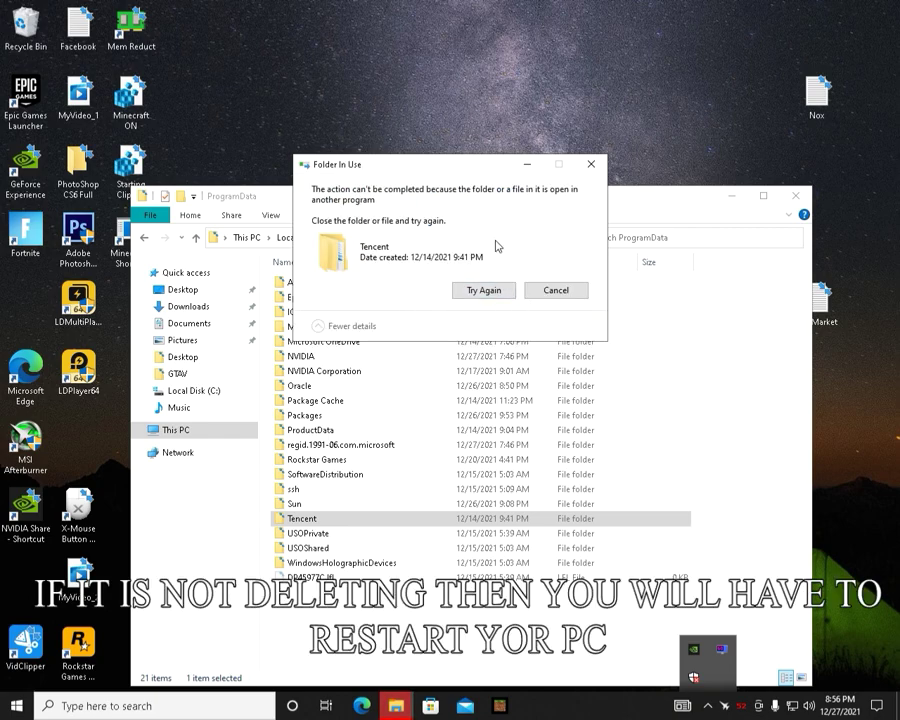
{"action": "left_click", "coordinate": [532, 292]}
{"action": "left_click", "coordinate": [795, 195]}
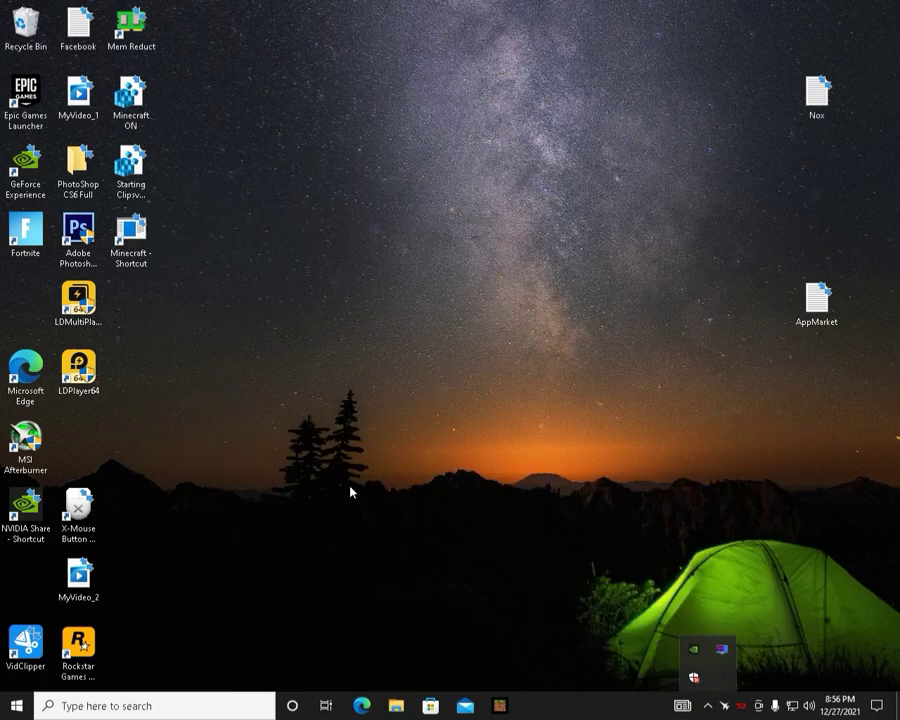
Step: Restart the computer
{"action": "left_click", "coordinate": [16, 705]}
{"action": "left_click", "coordinate": [17, 675]}
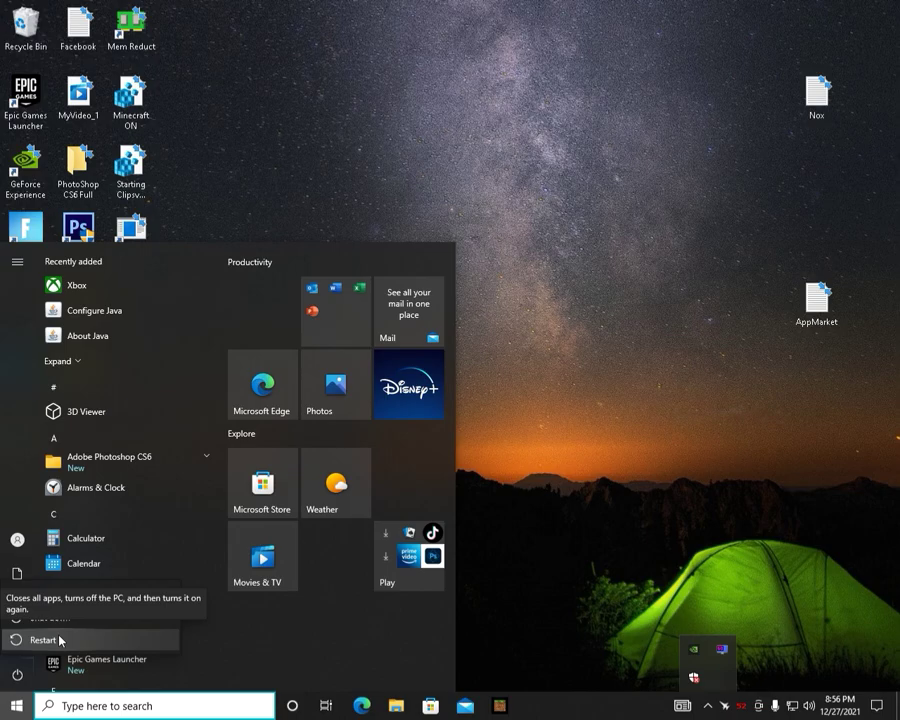
{"action": "left_click", "coordinate": [59, 640]}
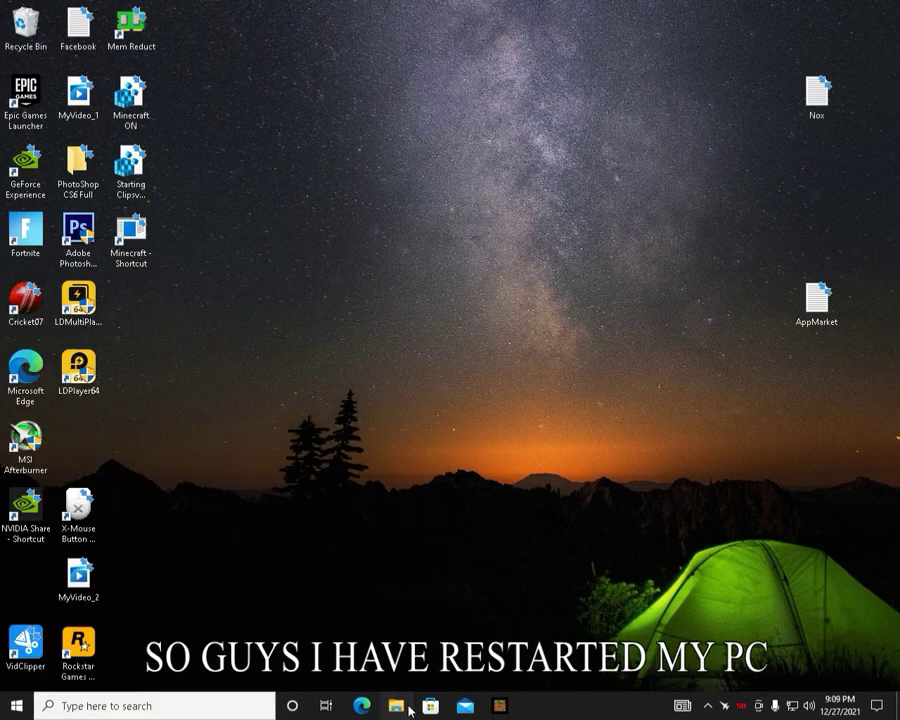
Step: Delete the Tencent folder from ProgramData on Local Disk (C:) with administrator permission and close the window
{"action": "left_click", "coordinate": [397, 705]}
{"action": "left_click", "coordinate": [213, 431]}
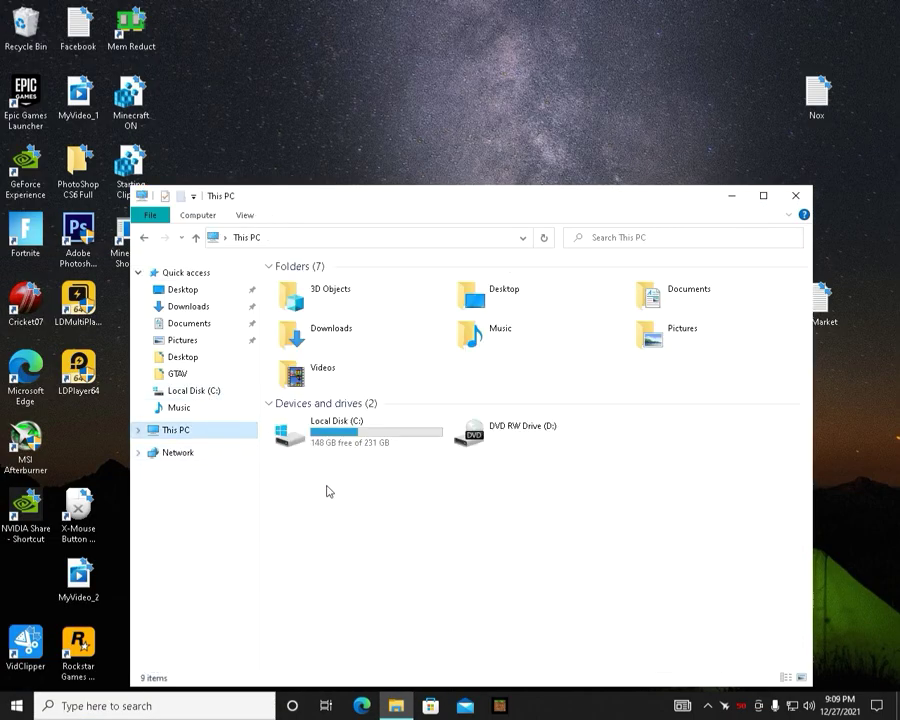
{"action": "double_click", "coordinate": [351, 440]}
{"action": "left_click", "coordinate": [350, 445]}
{"action": "double_click", "coordinate": [350, 445]}
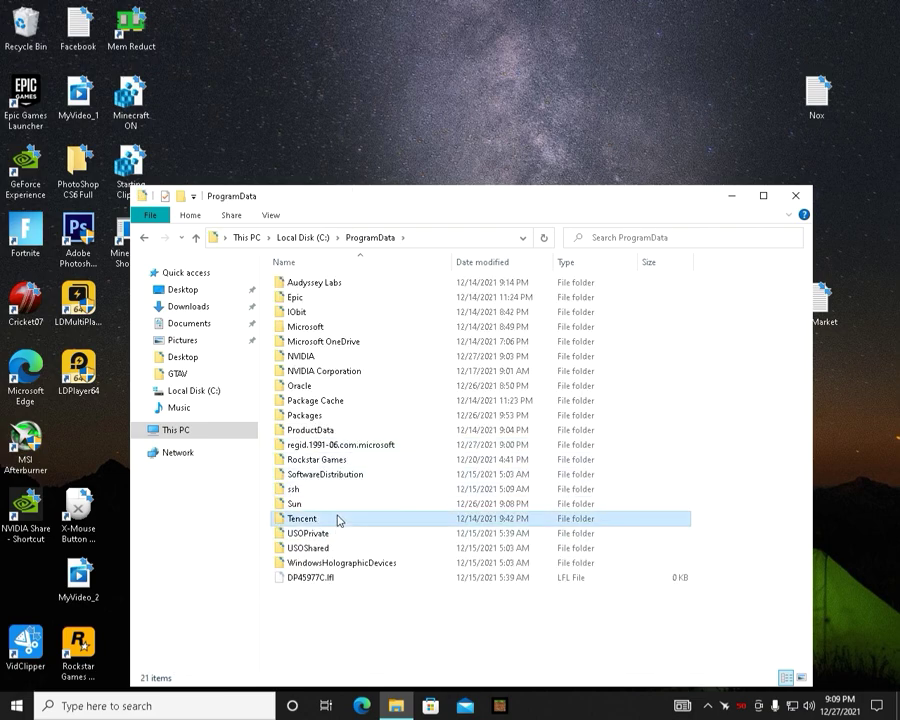
{"action": "left_click", "coordinate": [337, 517]}
{"action": "key", "text": "Delete"}
{"action": "left_click", "coordinate": [262, 258]}
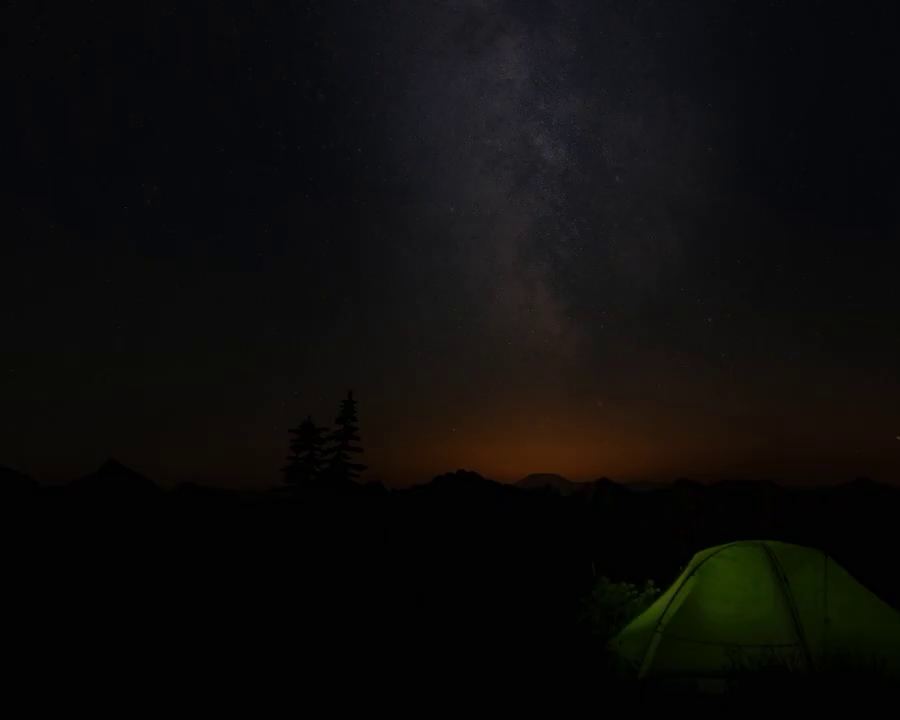
{"action": "left_click", "coordinate": [378, 438]}
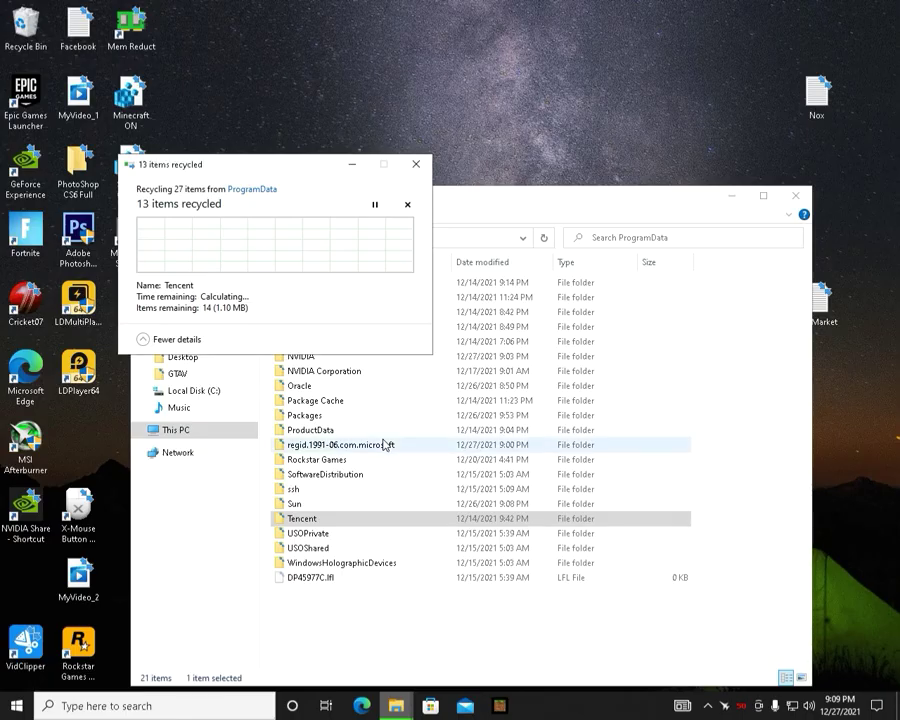
{"action": "left_click", "coordinate": [795, 195]}
Step: Open the %appdata% folder through Run and delete the Tencent folder inside Roaming
{"action": "key", "text": "super+s"}
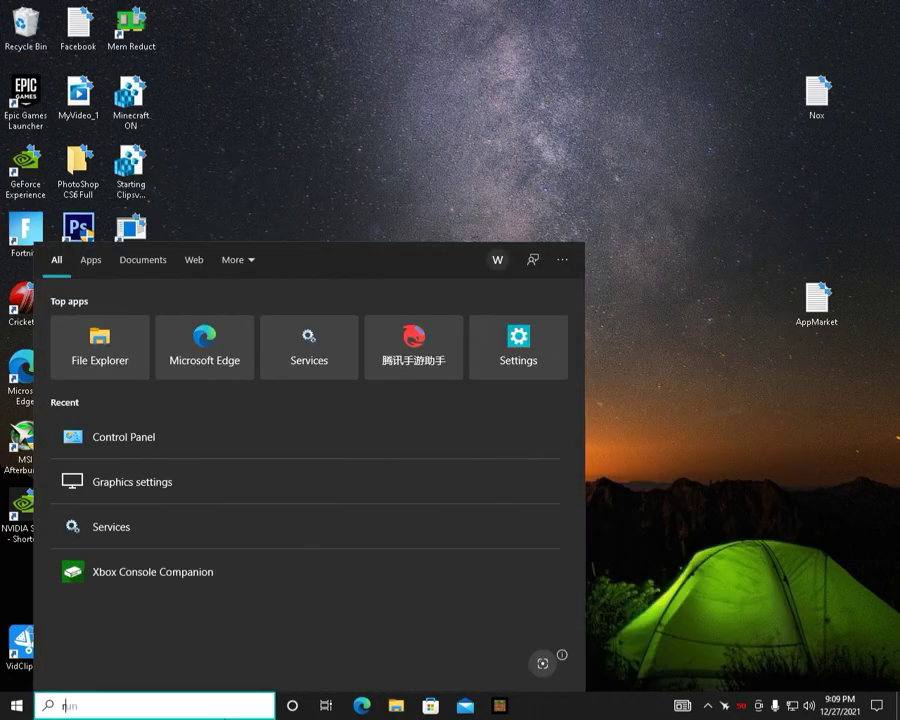
{"action": "type", "text": "run"}
{"action": "key", "text": "Return"}
{"action": "type", "text": "%appdata%"}
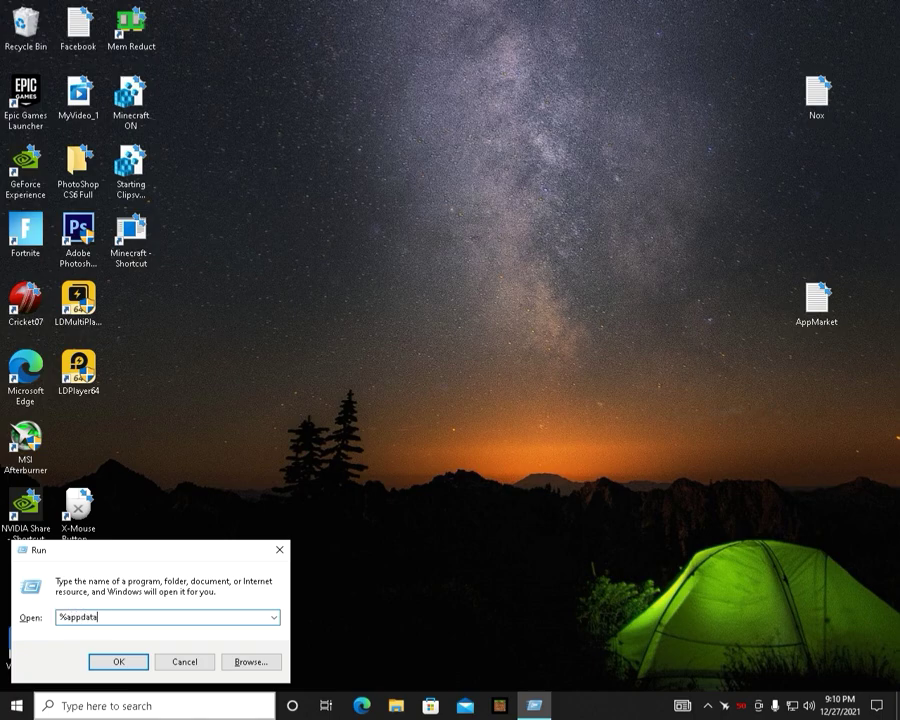
{"action": "key", "text": "Return"}
{"action": "left_click", "coordinate": [323, 474]}
{"action": "key", "text": "Delete"}
Step: Check AppData's LocalLow folder, delete the Tencent folder from AppData's Local folder and close the window
{"action": "left_click", "coordinate": [326, 237]}
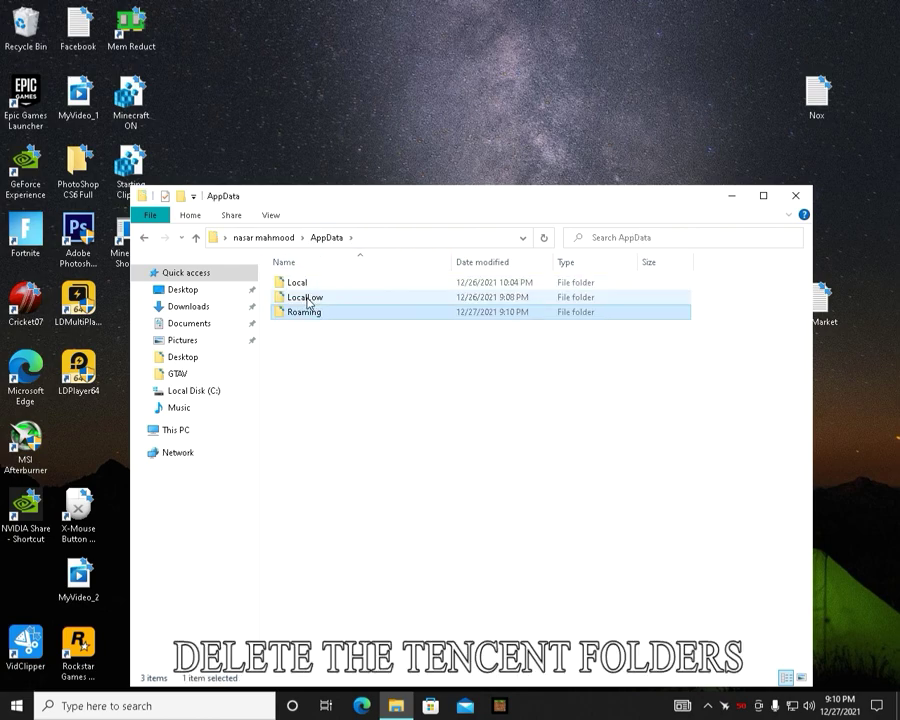
{"action": "double_click", "coordinate": [310, 297]}
{"action": "key", "text": "BackSpace"}
{"action": "double_click", "coordinate": [318, 284]}
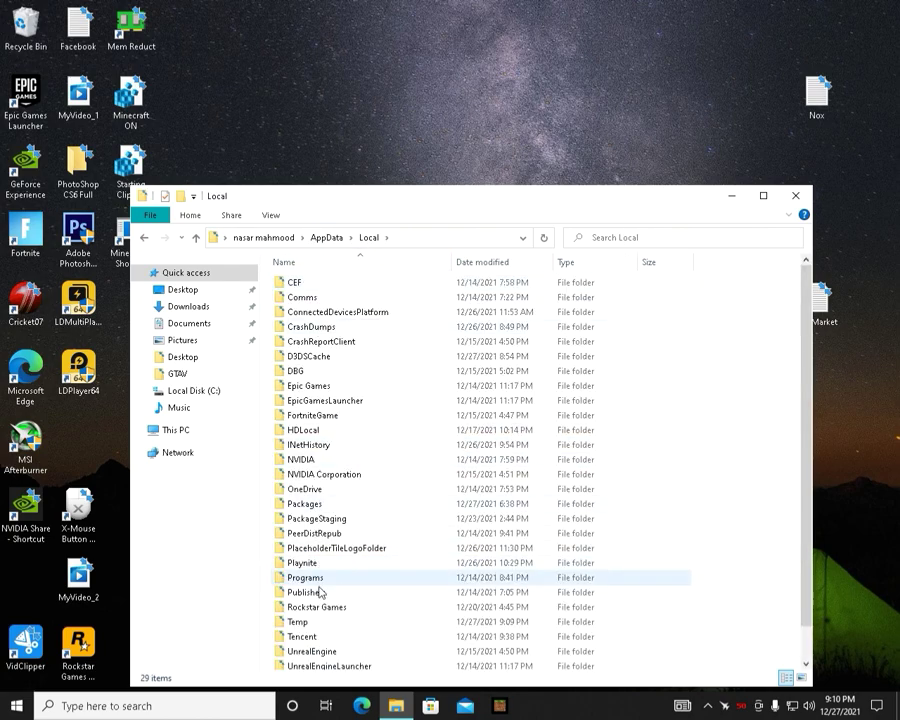
{"action": "left_click", "coordinate": [416, 637]}
{"action": "key", "text": "Delete"}
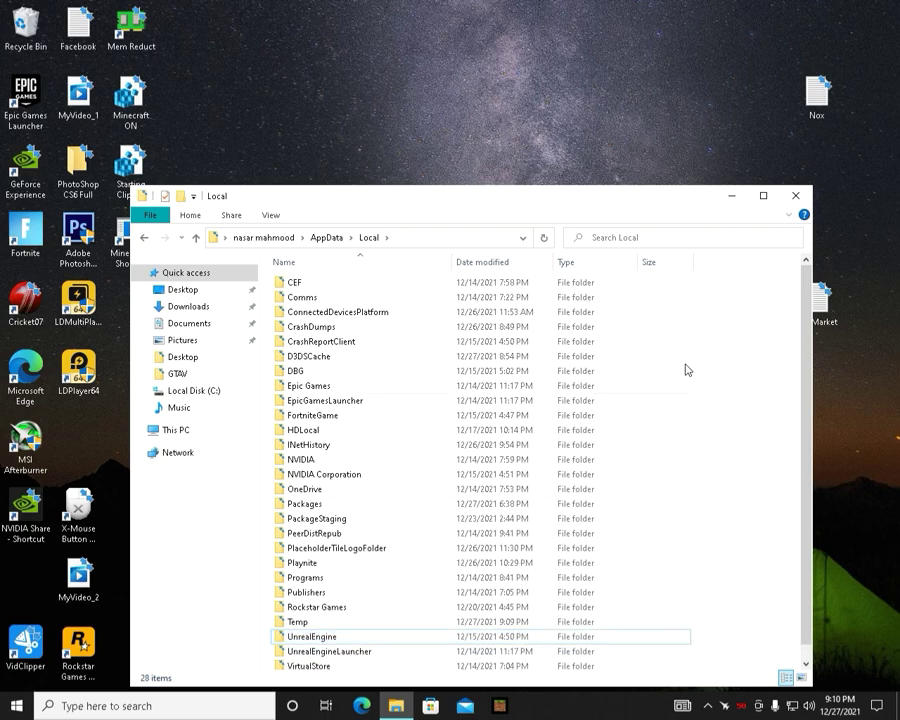
{"action": "left_click", "coordinate": [795, 195]}
Step: Open the temp folder through Run and delete all its files, skipping every item that is in use
{"action": "key", "text": "super"}
{"action": "type", "text": "run"}
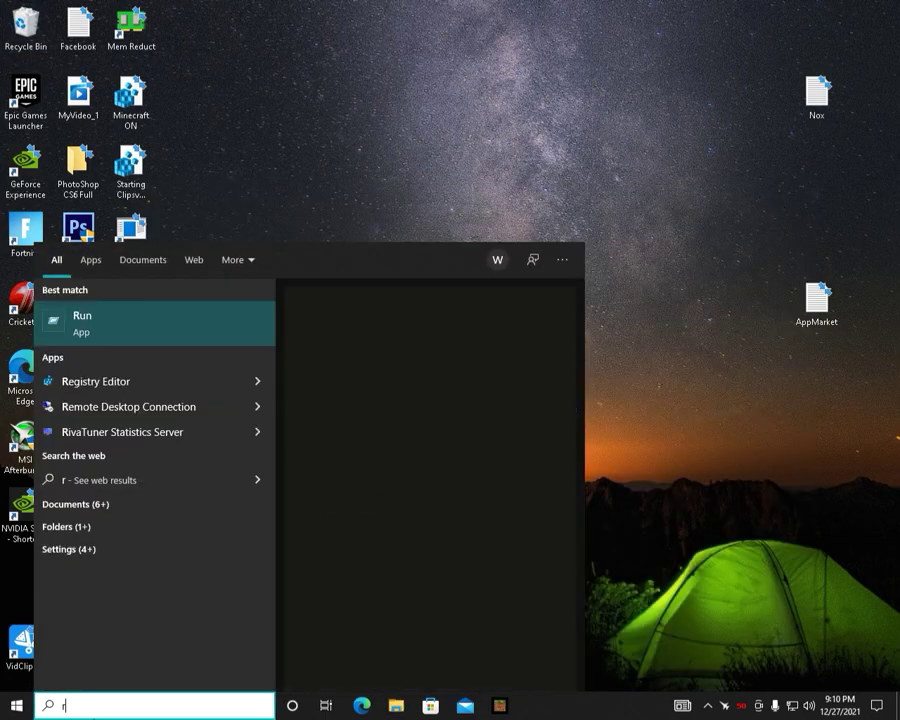
{"action": "key", "text": "Return"}
{"action": "type", "text": "temp"}
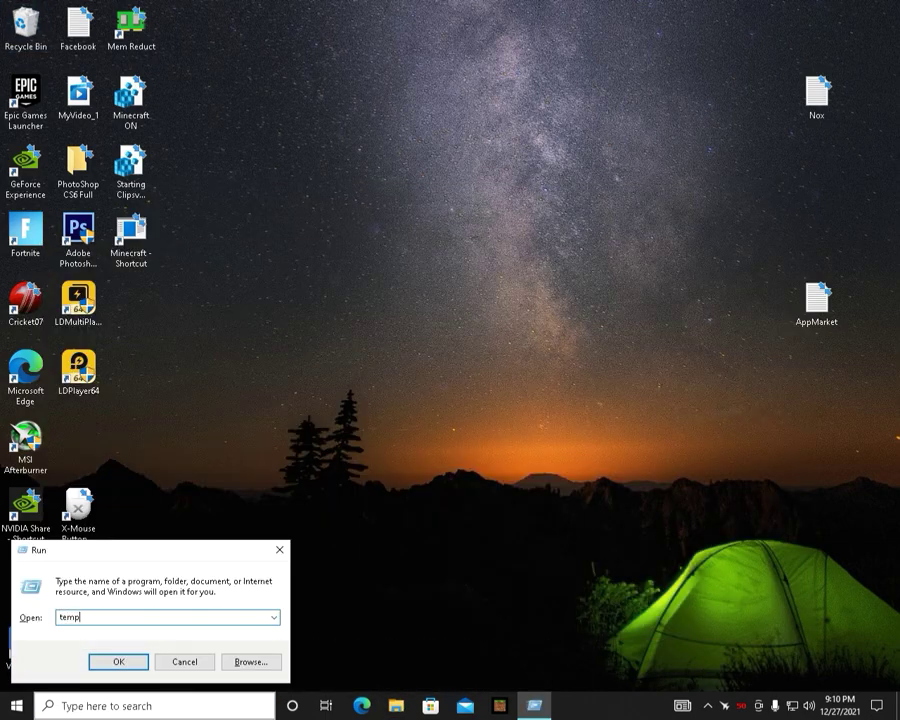
{"action": "key", "text": "Return"}
{"action": "key", "text": "ctrl+a"}
{"action": "key", "text": "Delete"}
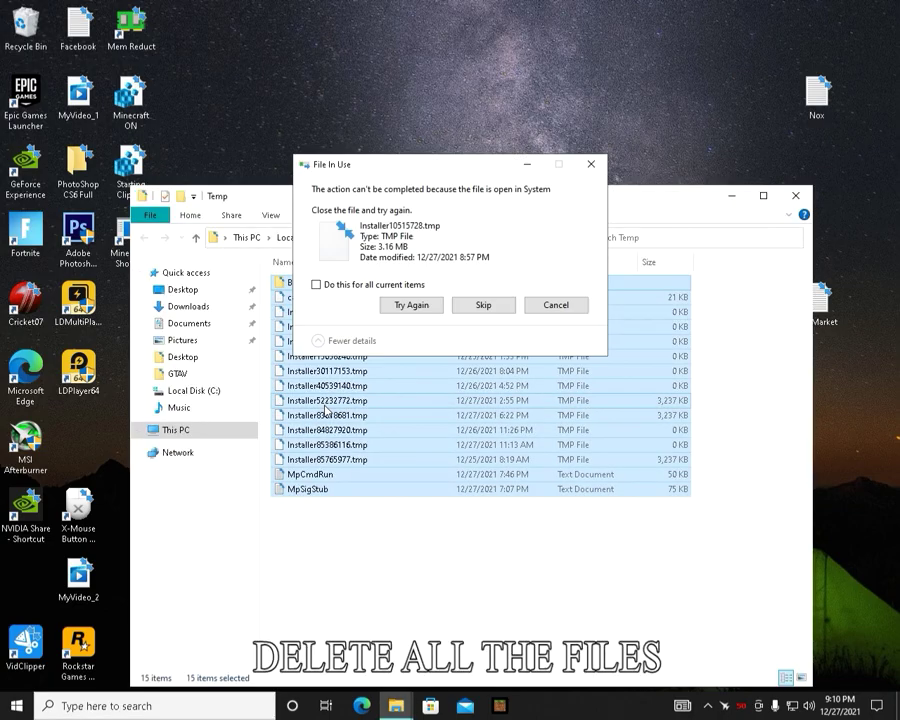
{"action": "left_click", "coordinate": [317, 284]}
{"action": "left_click", "coordinate": [471, 305]}
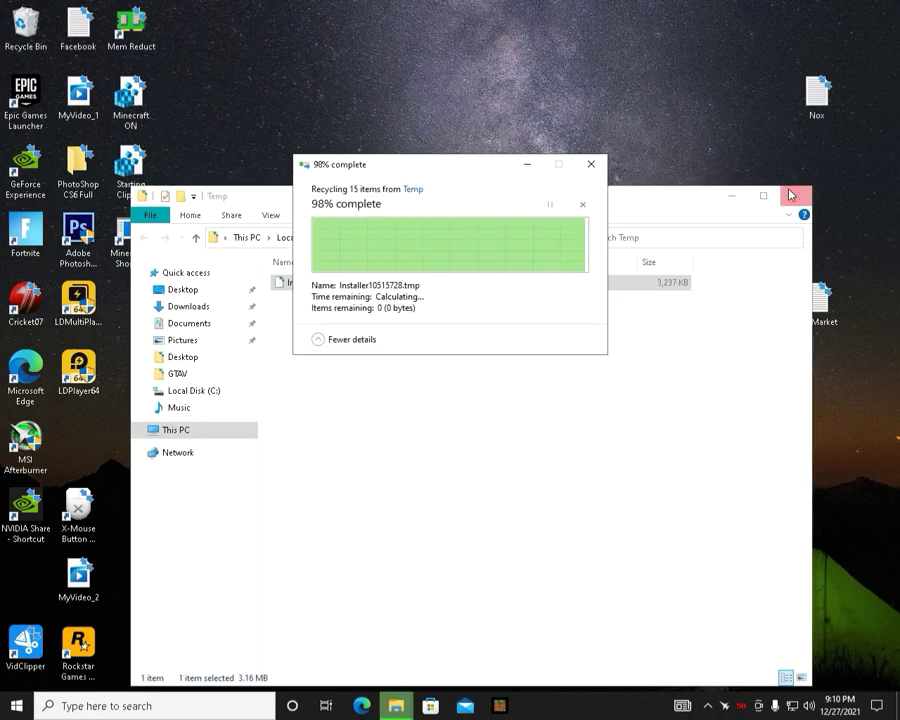
{"action": "key", "text": "alt+F4"}
Step: Delete everything in the %temp% folder and empty the Recycle Bin
{"action": "key", "text": "super+s"}
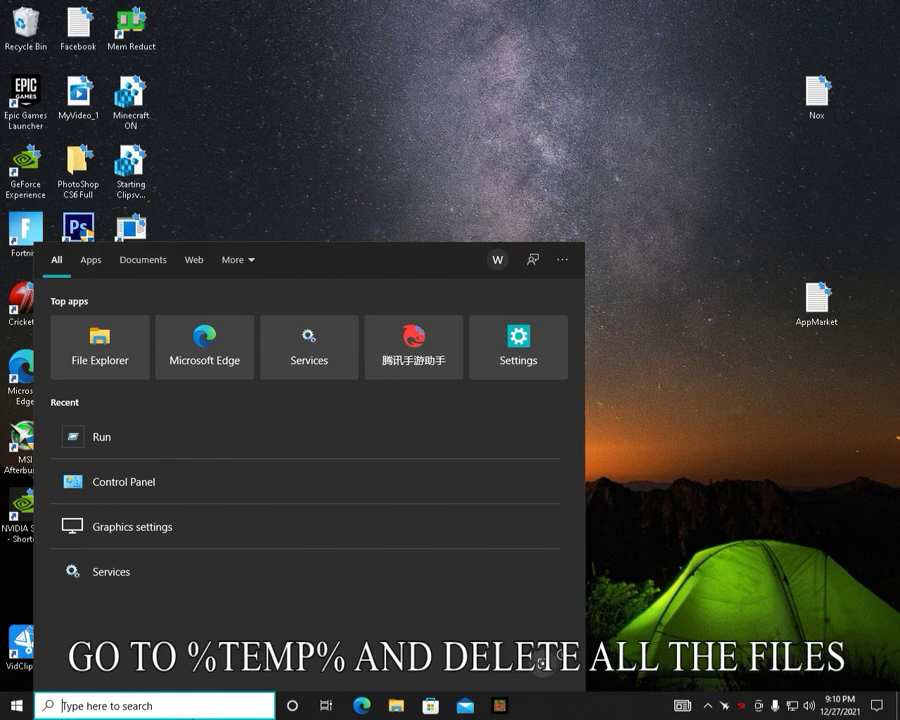
{"action": "type", "text": "%temp%"}
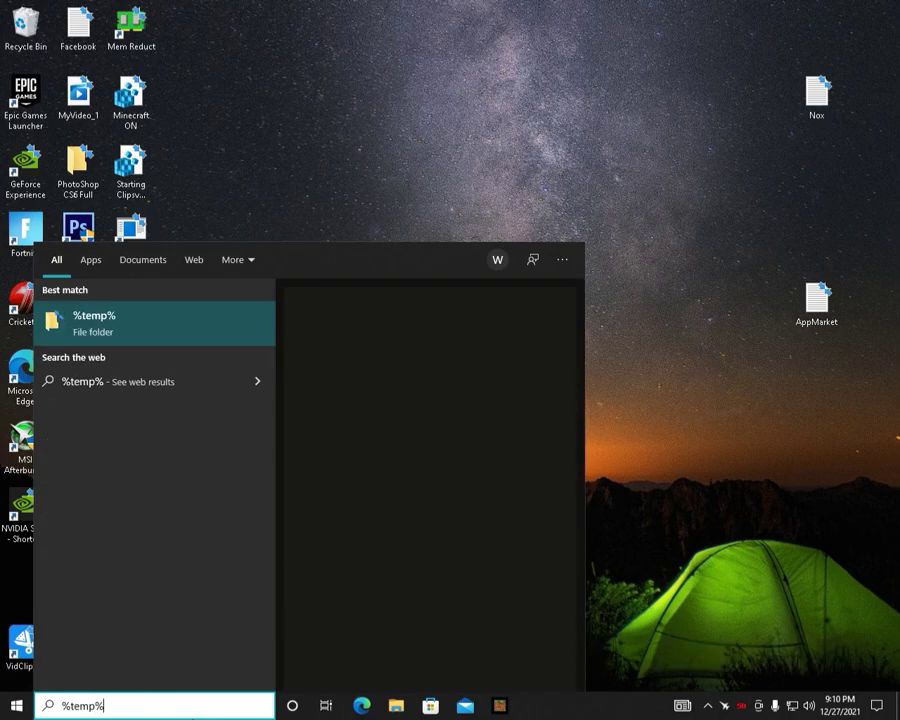
{"action": "key", "text": "Return"}
{"action": "key", "text": "ctrl+a"}
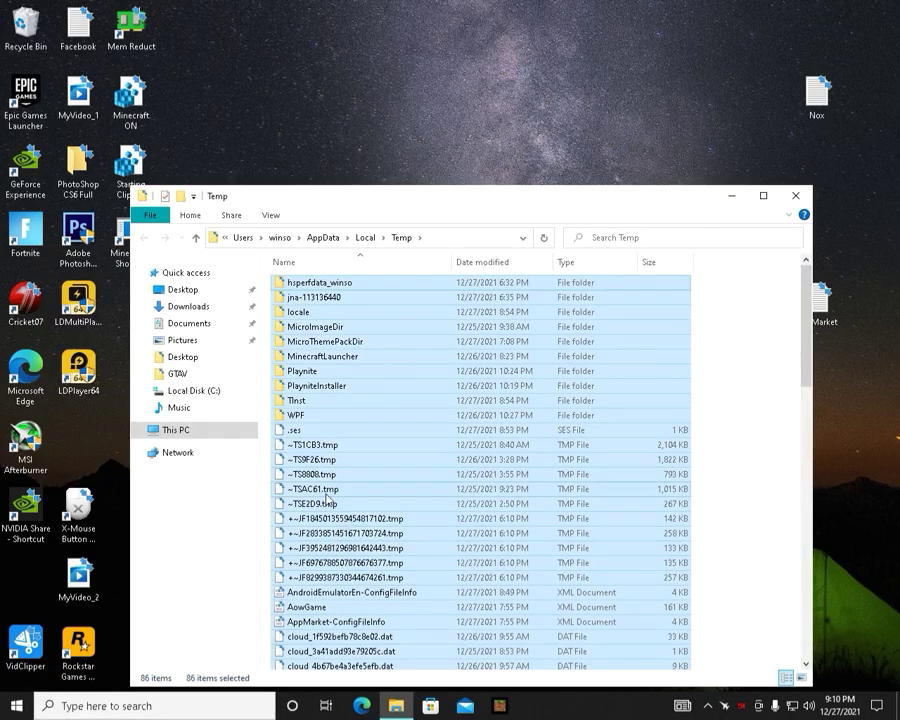
{"action": "key", "text": "Delete"}
{"action": "right_click", "coordinate": [30, 32]}
{"action": "left_click", "coordinate": [82, 64]}
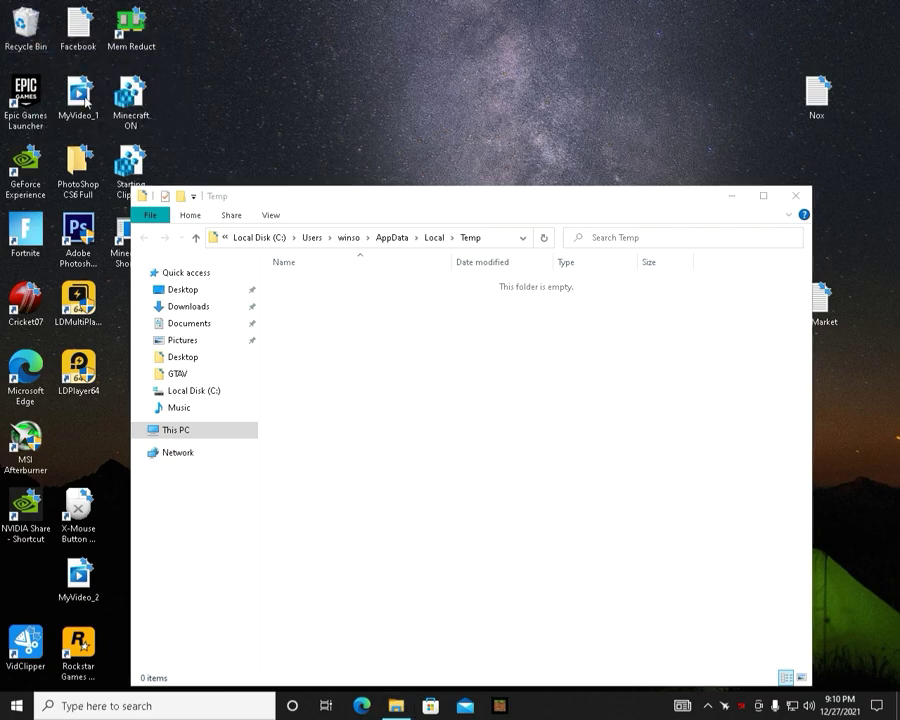
Step: Return the File Explorer window to This PC, then find Registry Editor through Windows search and launch it with permission to make changes
{"action": "left_click", "coordinate": [505, 364]}
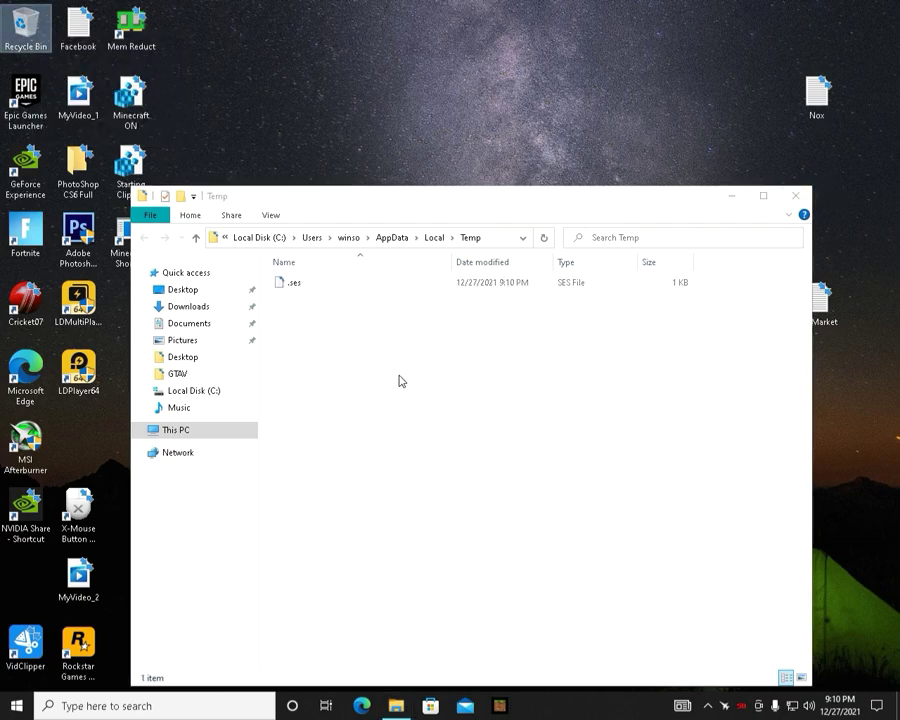
{"action": "left_click", "coordinate": [243, 431]}
{"action": "left_click", "coordinate": [150, 706]}
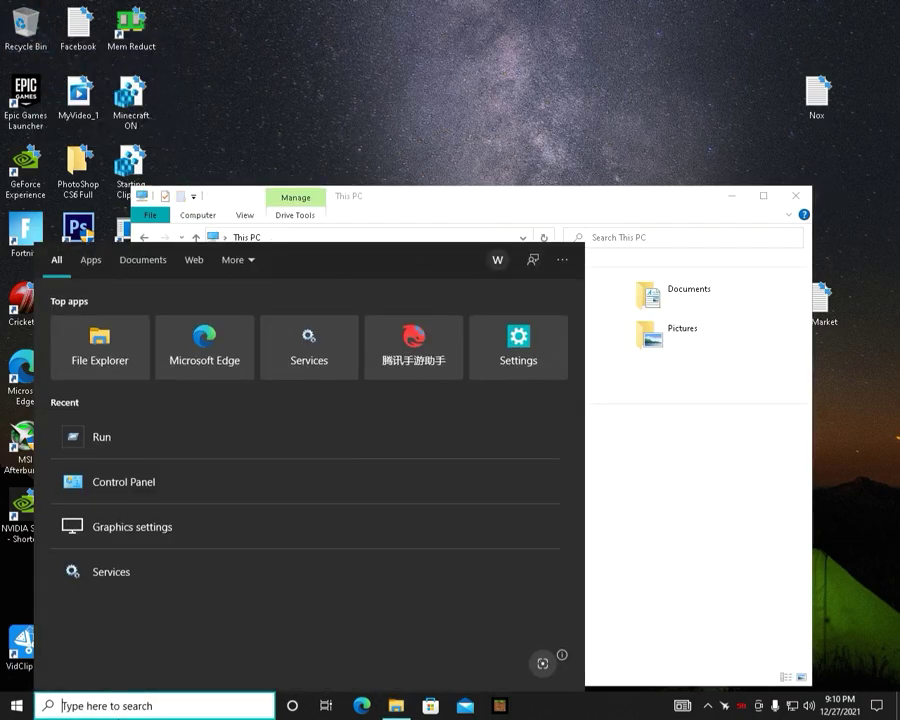
{"action": "type", "text": "reg"}
{"action": "left_click", "coordinate": [160, 328]}
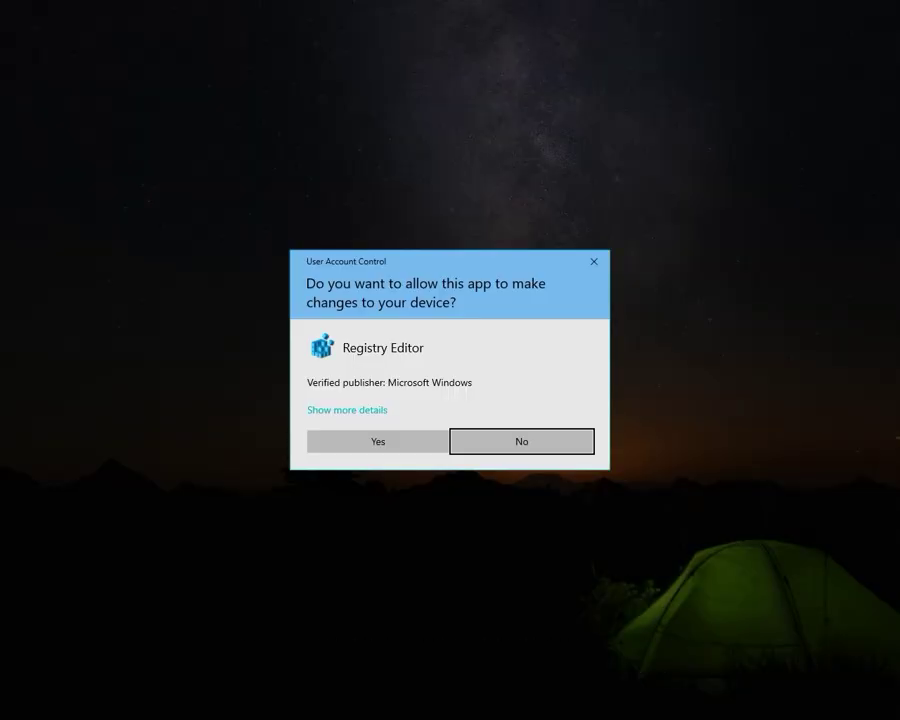
{"action": "left_click", "coordinate": [377, 438]}
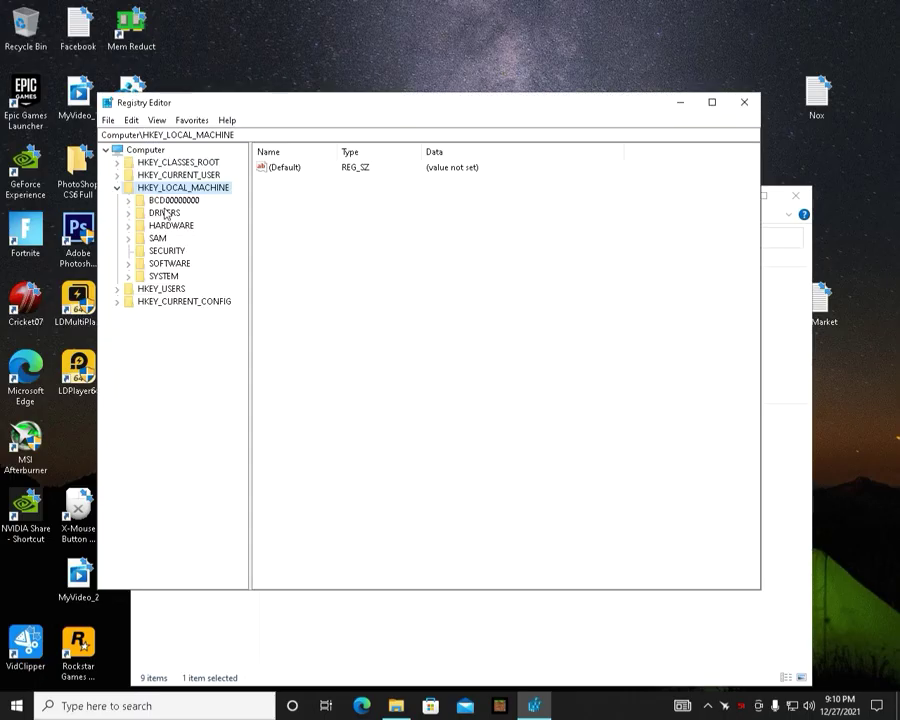
Step: Examine the SOFTWARE key under HKEY_LOCAL_MACHINE for any Tencent entries
{"action": "left_click", "coordinate": [118, 188]}
{"action": "left_click", "coordinate": [119, 188]}
{"action": "left_click", "coordinate": [128, 263]}
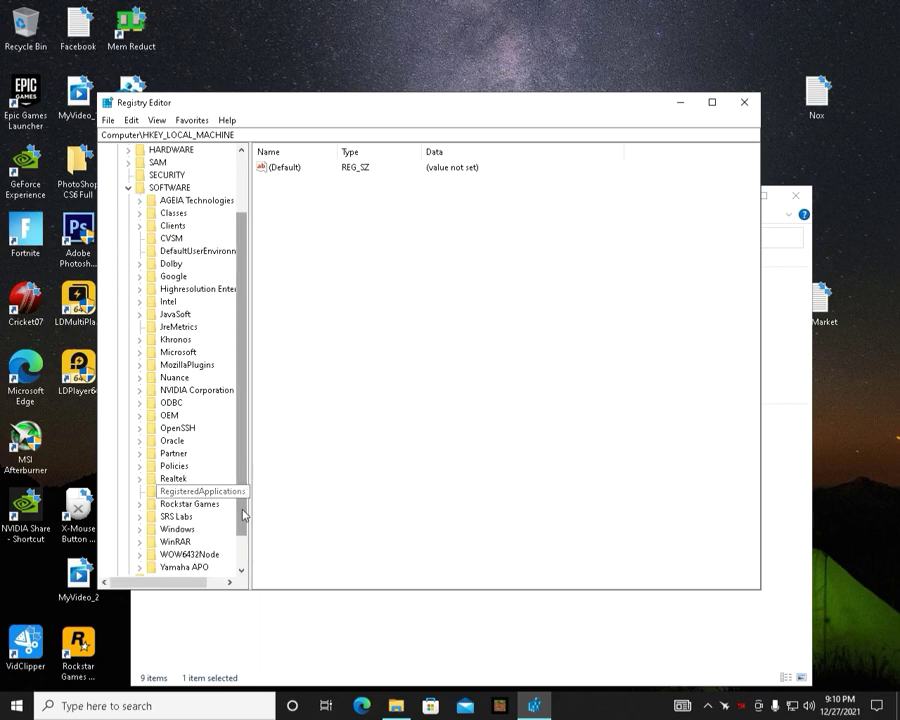
{"action": "left_click_drag", "start_coordinate": [238, 553], "coordinate": [240, 450]}
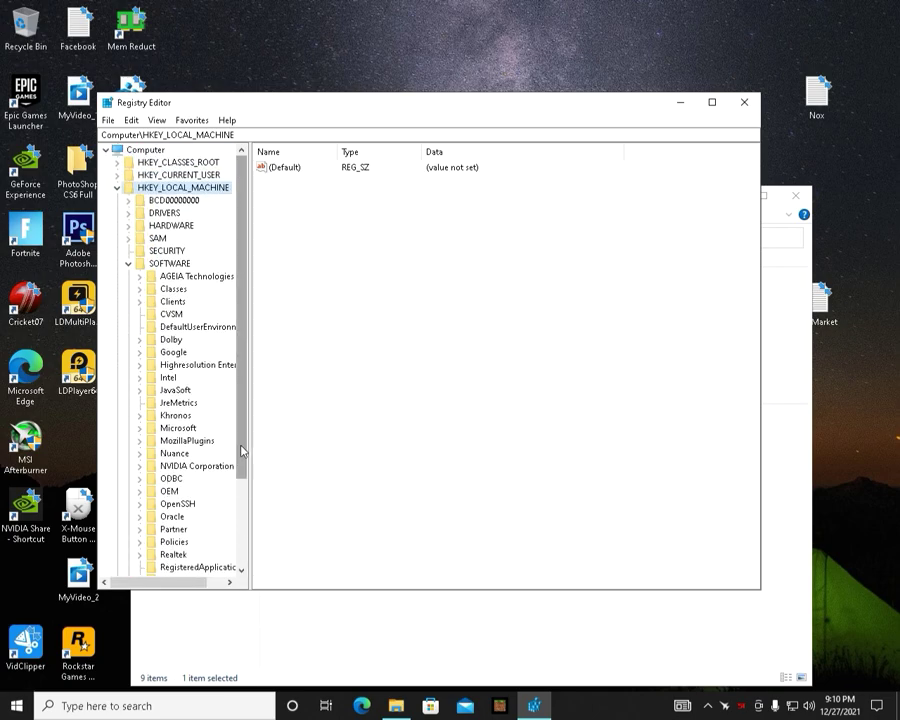
Step: Delete the Tencent key from HKEY_CURRENT_USER\SOFTWARE and close Registry Editor
{"action": "left_click", "coordinate": [117, 187]}
{"action": "left_click", "coordinate": [117, 175]}
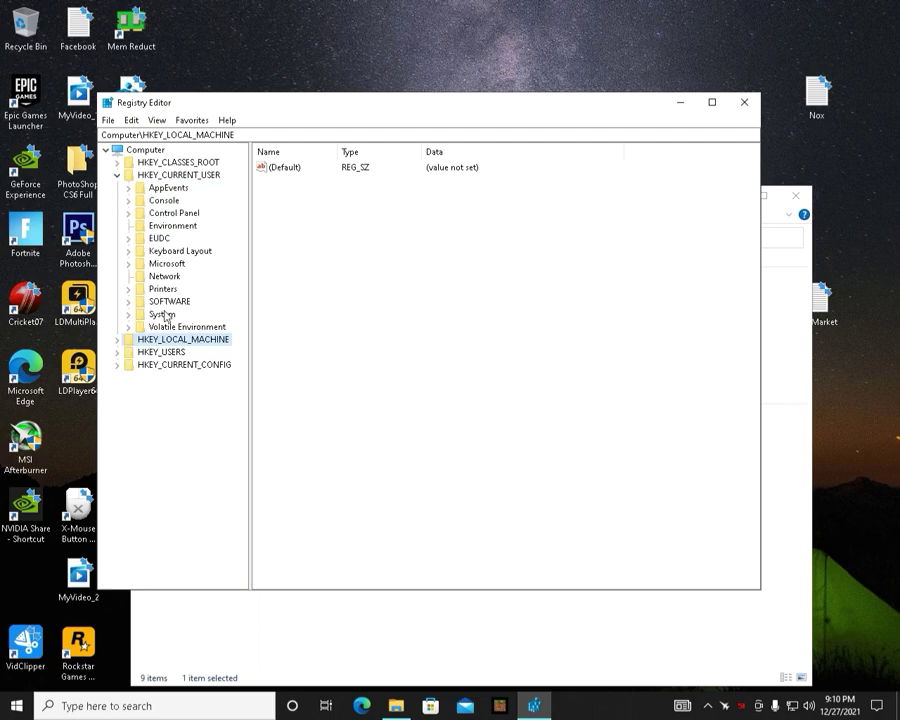
{"action": "left_click", "coordinate": [128, 301]}
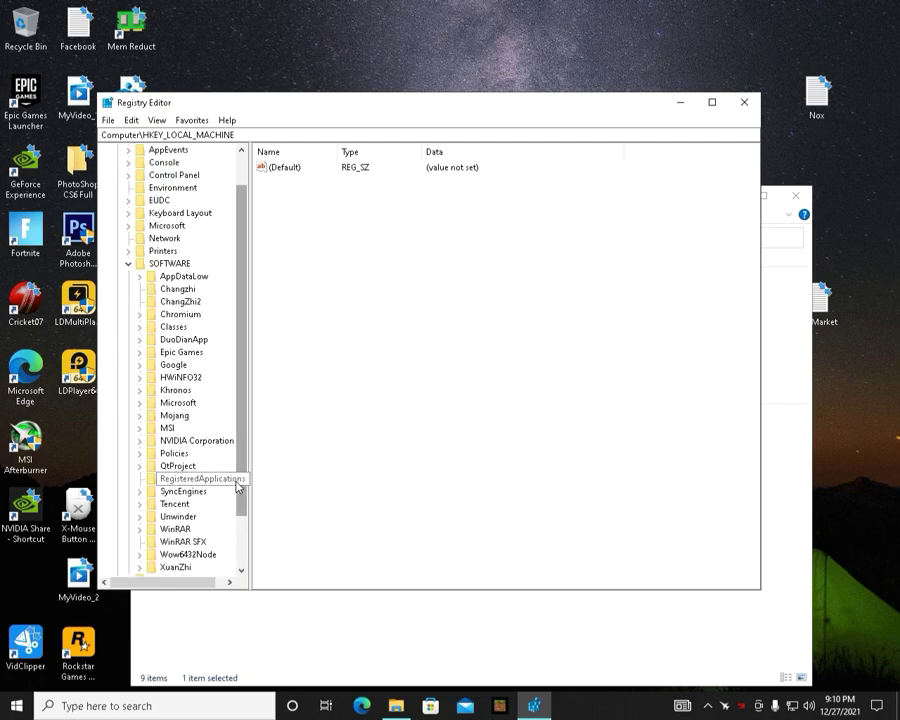
{"action": "scroll", "coordinate": [232, 484], "scroll_direction": "down", "scroll_amount": 1}
{"action": "right_click", "coordinate": [188, 491]}
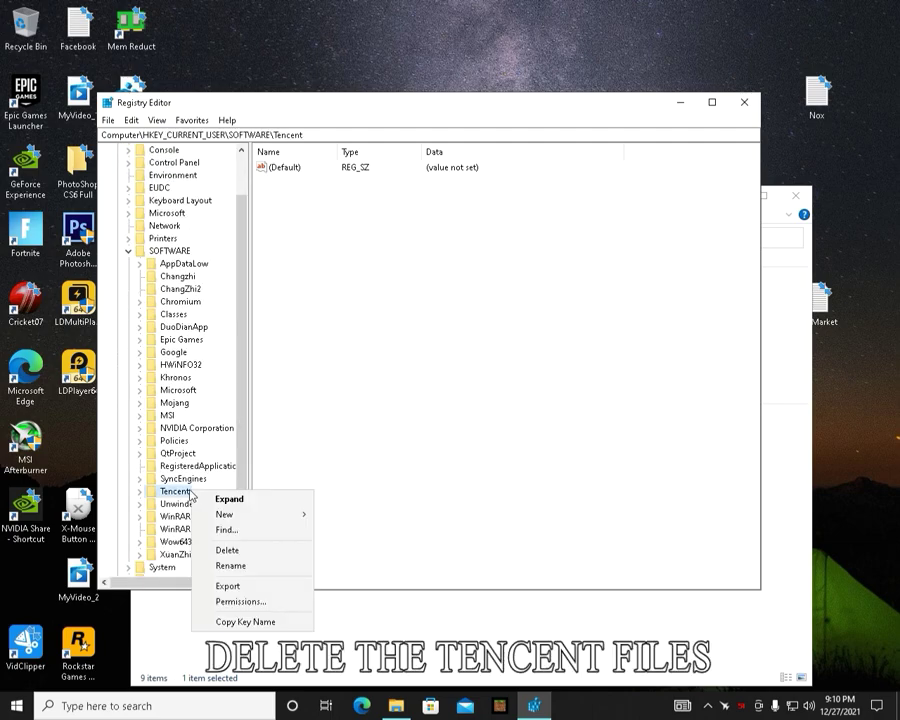
{"action": "left_click", "coordinate": [227, 550]}
{"action": "left_click", "coordinate": [522, 348]}
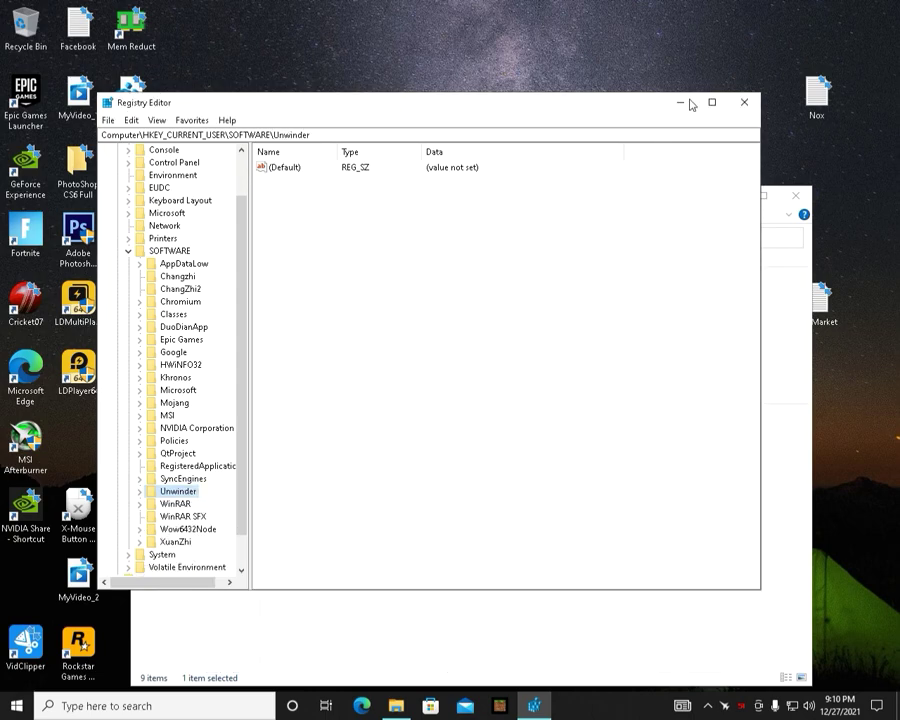
{"action": "left_click", "coordinate": [744, 103]}
Step: Run Disk Cleanup on Local Disk (C:) with all listed file categories selected, permanently delete the files and close the drive's properties
{"action": "right_click", "coordinate": [346, 432]}
{"action": "left_click", "coordinate": [404, 419]}
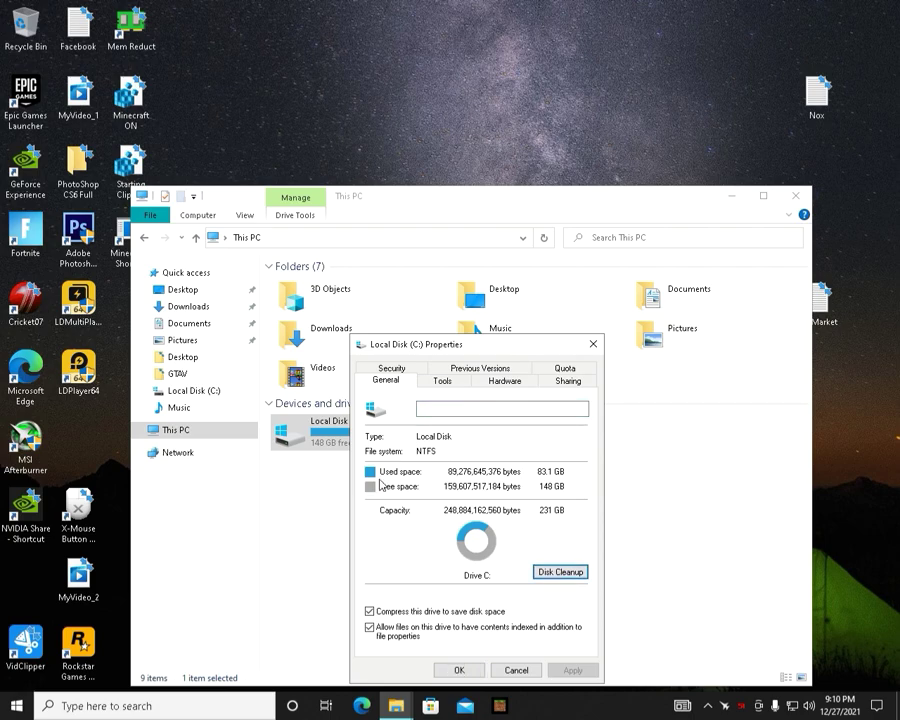
{"action": "key", "text": "Return"}
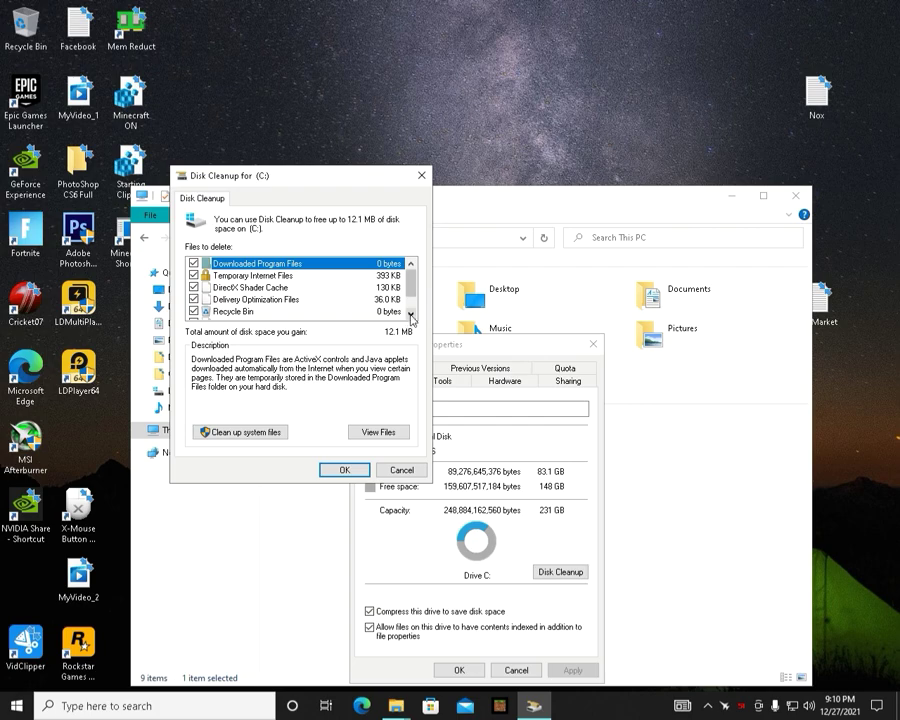
{"action": "scroll", "coordinate": [416, 290], "scroll_direction": "down", "scroll_amount": 1}
{"action": "left_click", "coordinate": [343, 469]}
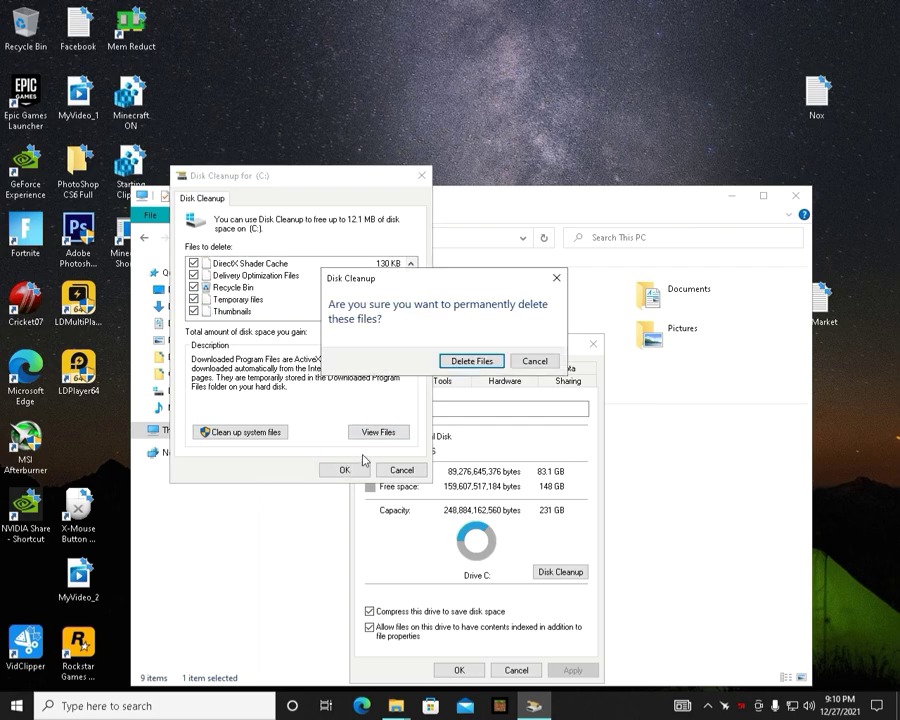
{"action": "left_click", "coordinate": [460, 357]}
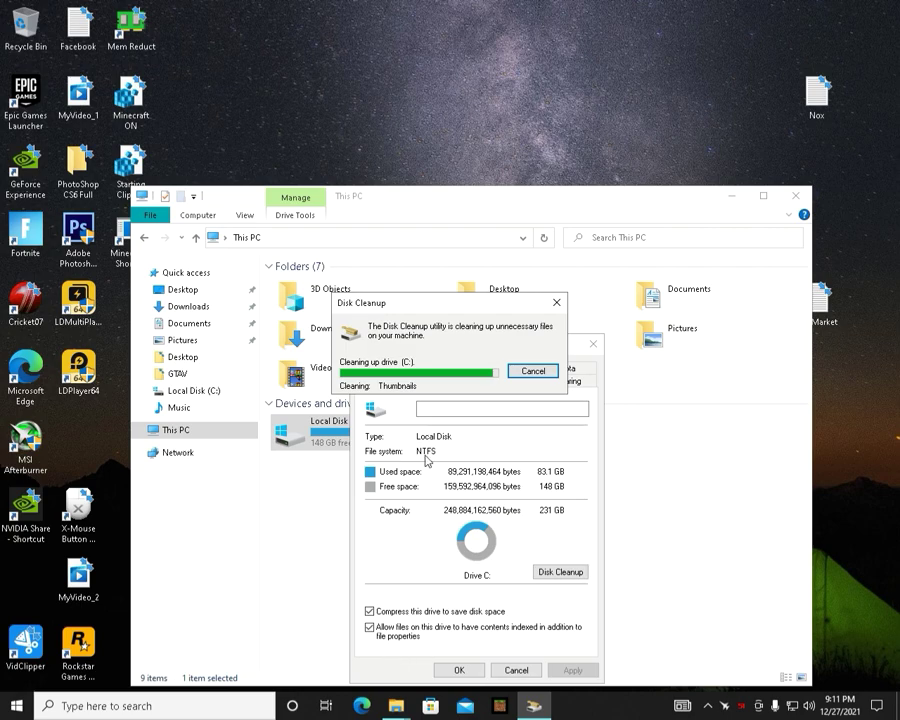
{"action": "left_click", "coordinate": [481, 666]}
Step: Open Local Disk (C:), look inside the Pubg The Moblal and Temp folders, and delete the Temp folder
{"action": "left_click", "coordinate": [394, 457]}
{"action": "double_click", "coordinate": [396, 450]}
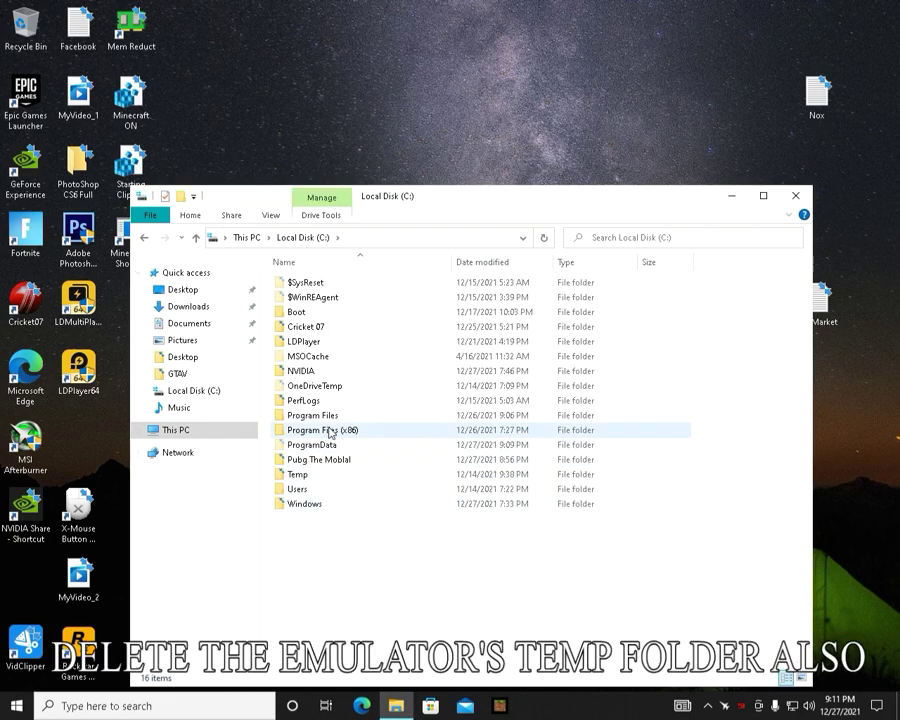
{"action": "double_click", "coordinate": [352, 459]}
{"action": "key", "text": "alt+Left"}
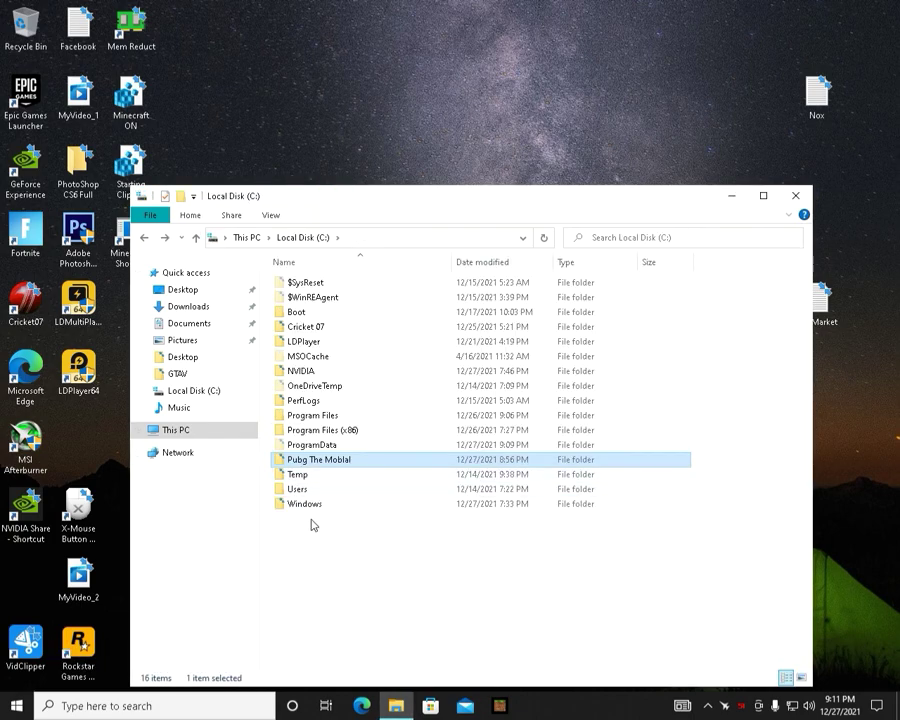
{"action": "left_click", "coordinate": [317, 480]}
{"action": "double_click", "coordinate": [317, 480]}
{"action": "key", "text": "alt+Left"}
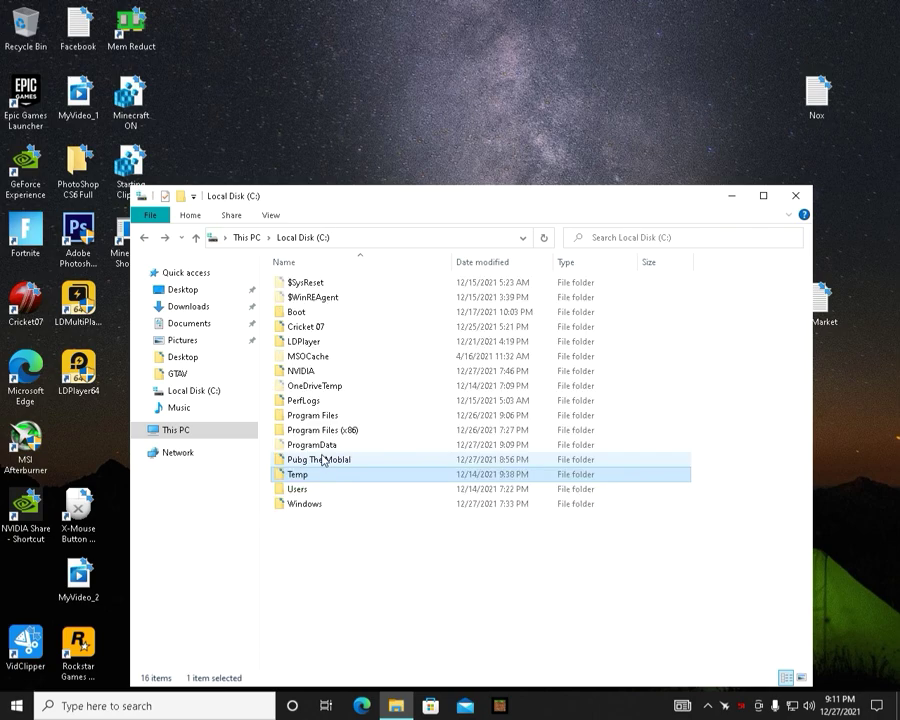
{"action": "key", "text": "Delete"}
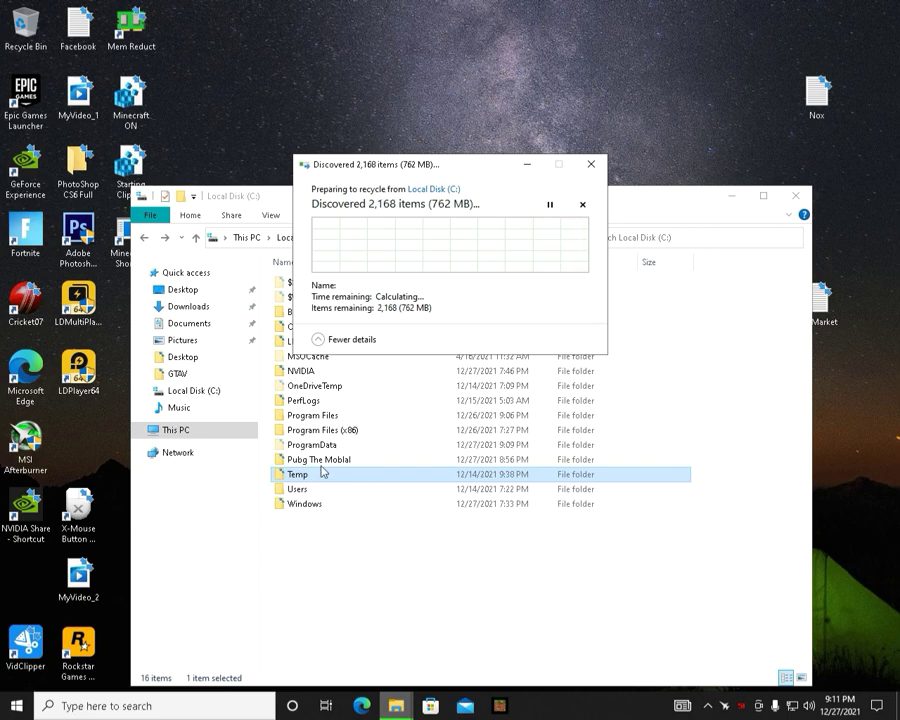
{"action": "left_click_drag", "start_coordinate": [390, 168], "coordinate": [497, 167]}
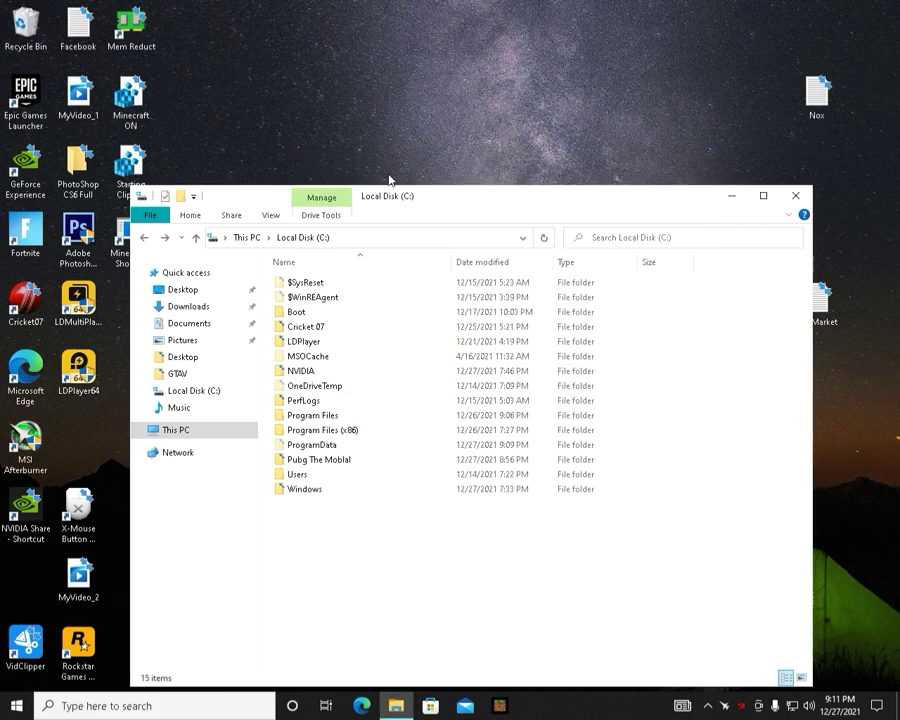
Step: Empty the Recycle Bin to remove the Temp folder permanently and close the File Explorer window
{"action": "right_click", "coordinate": [26, 31]}
{"action": "left_click", "coordinate": [70, 57]}
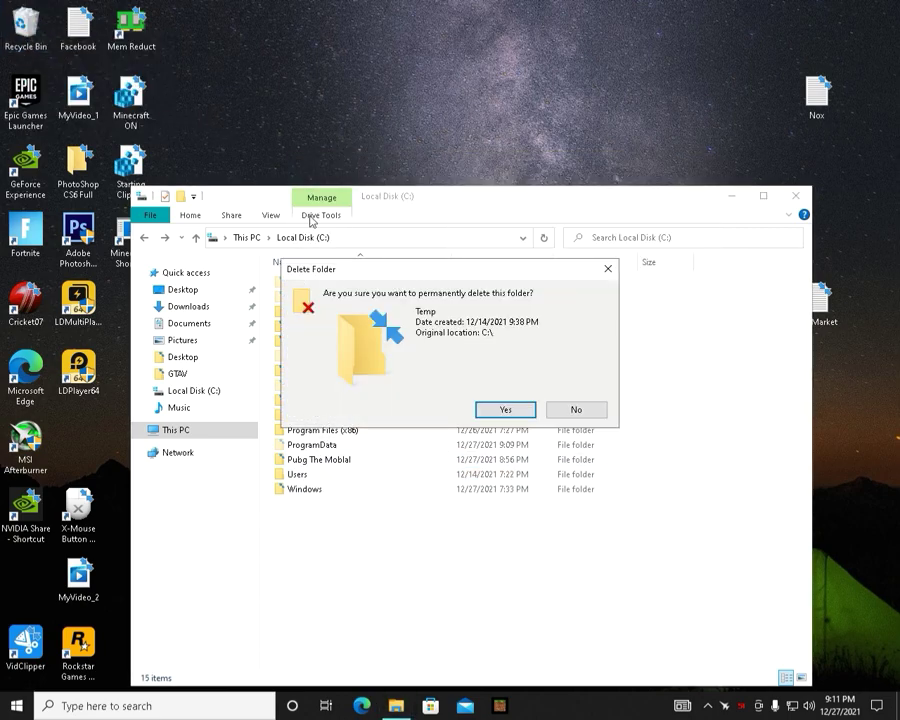
{"action": "left_click", "coordinate": [500, 409]}
{"action": "left_click", "coordinate": [795, 195]}
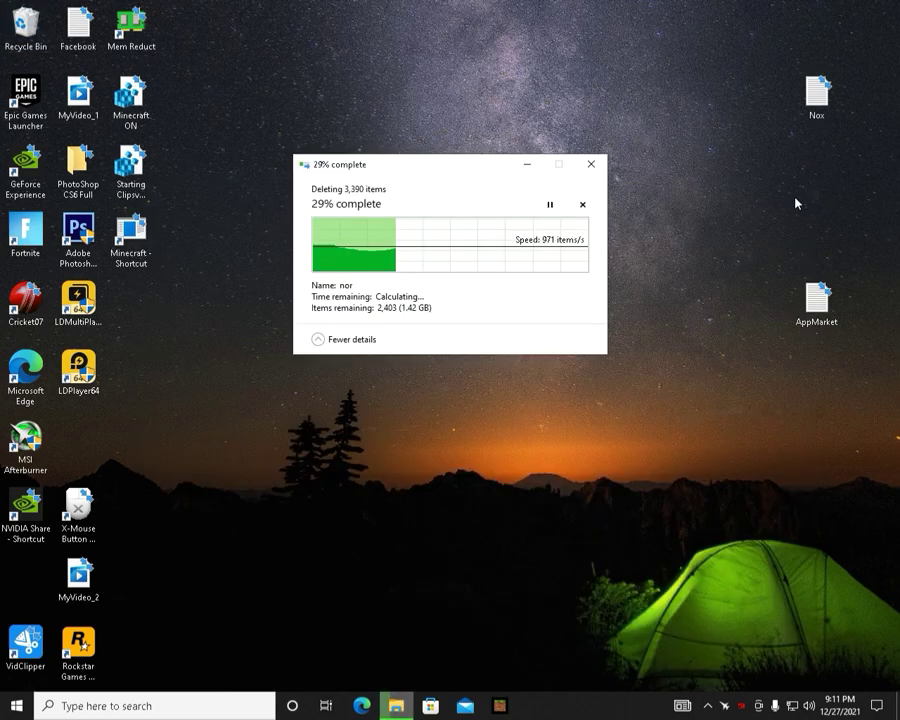
Step: Switch to Microsoft Edge, open syzs.qq.com in a maximized window and dismiss the offer to translate the page
{"action": "left_click", "coordinate": [360, 708]}
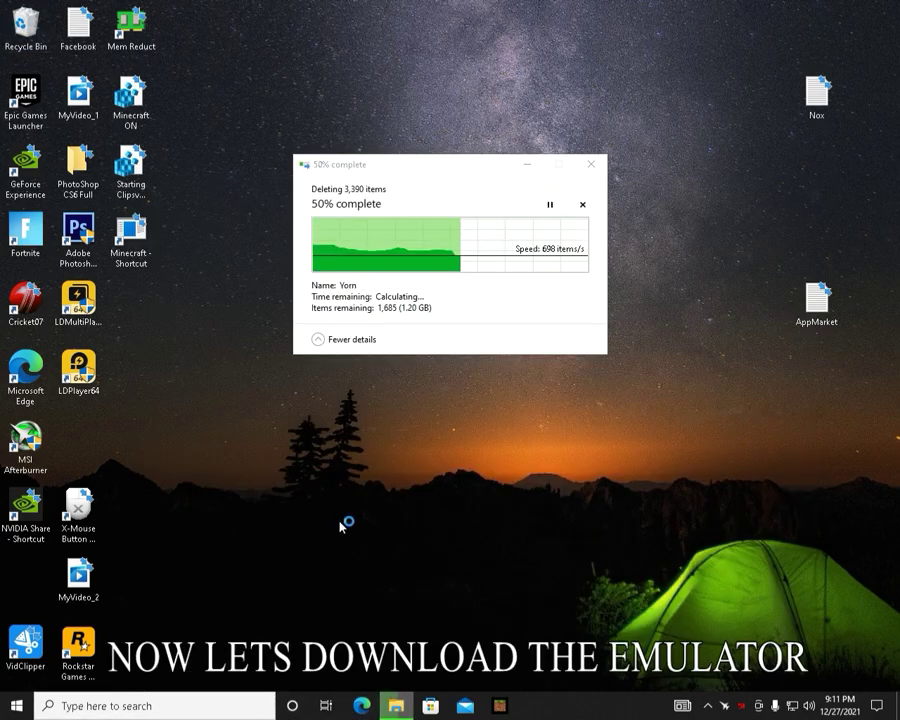
{"action": "type", "text": "s"}
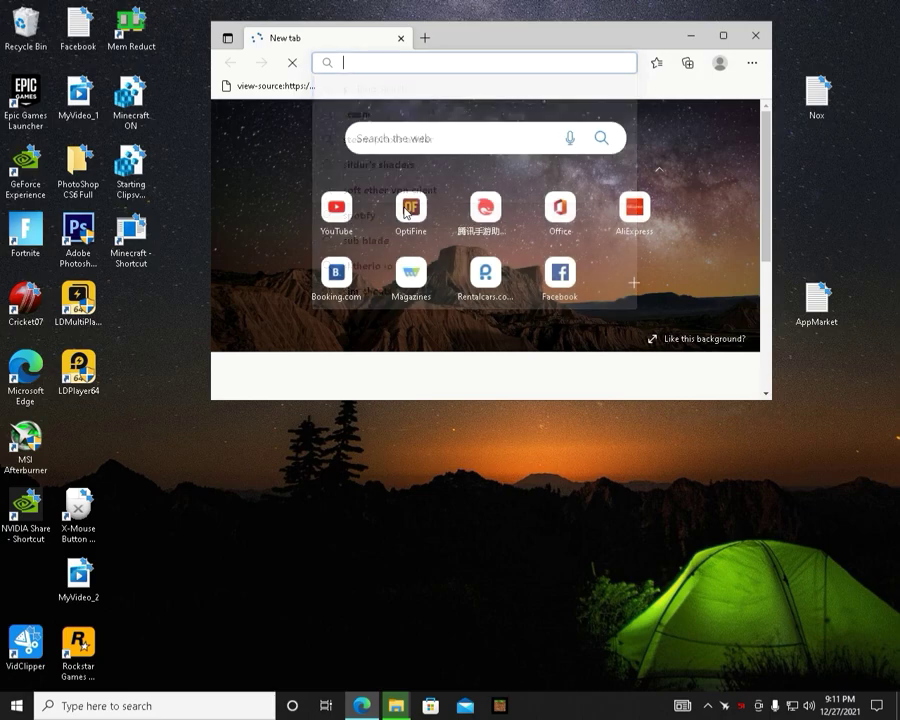
{"action": "type", "text": "syzs.qq.com"}
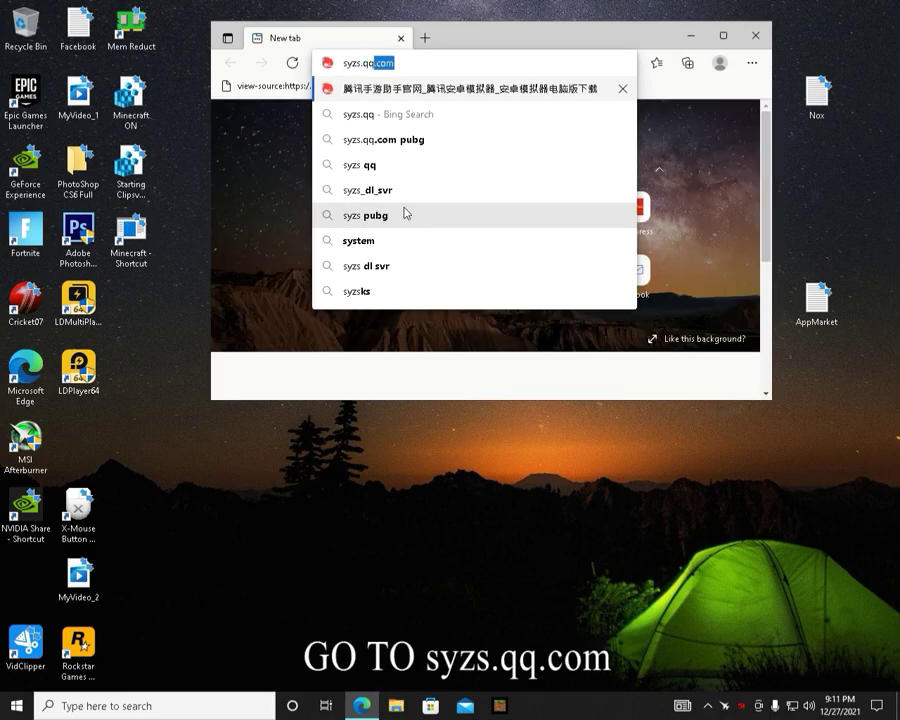
{"action": "key", "text": "Return"}
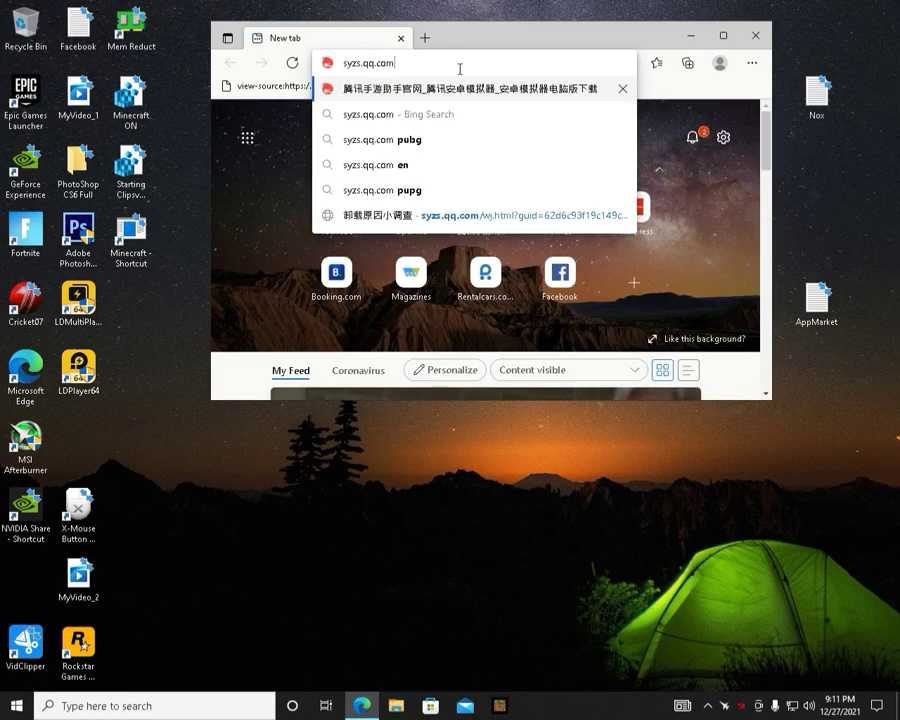
{"action": "left_click", "coordinate": [421, 71]}
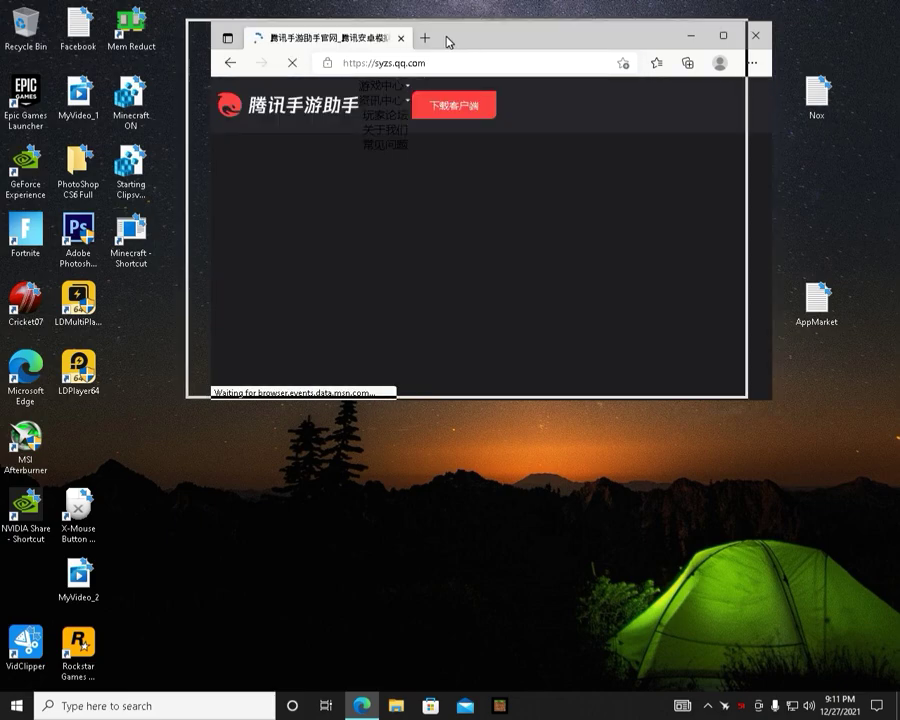
{"action": "double_click", "coordinate": [447, 40]}
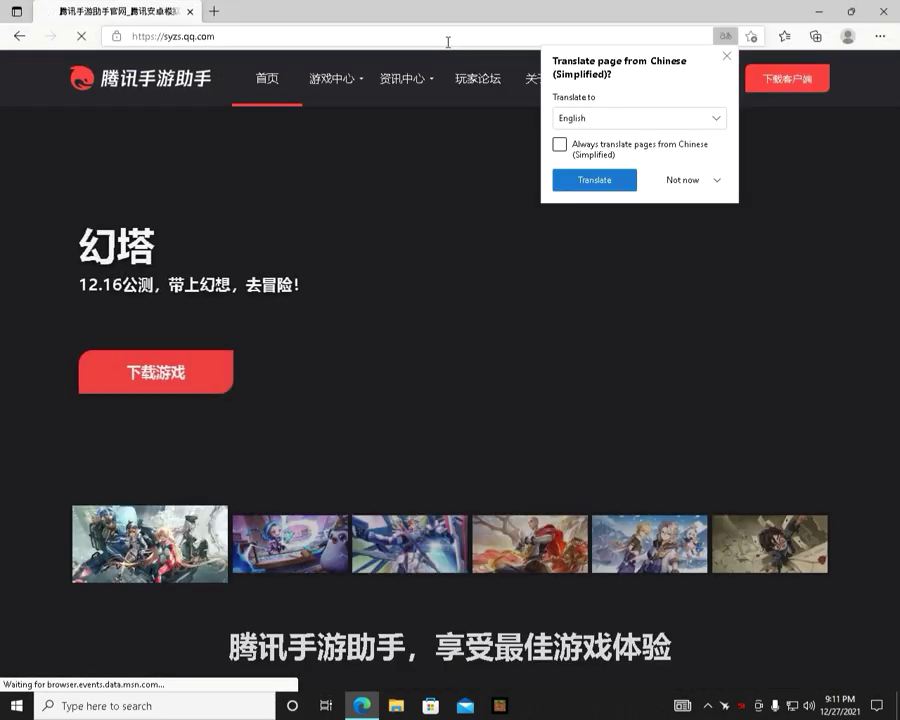
{"action": "left_click", "coordinate": [727, 58]}
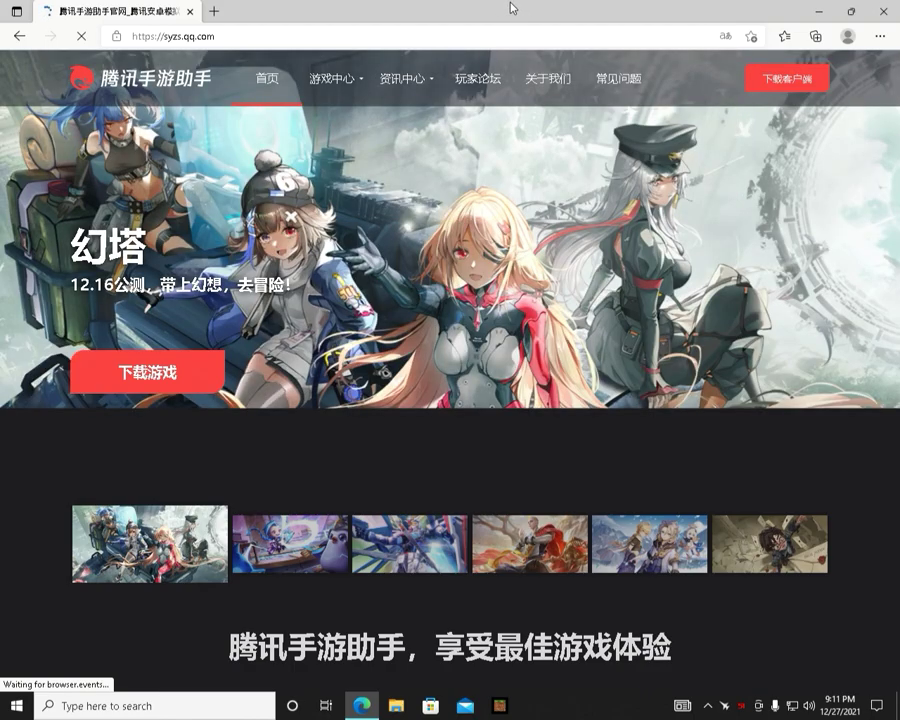
Step: Download the emulator client from the site's header and save the syzs_installer file
{"action": "left_click", "coordinate": [713, 89]}
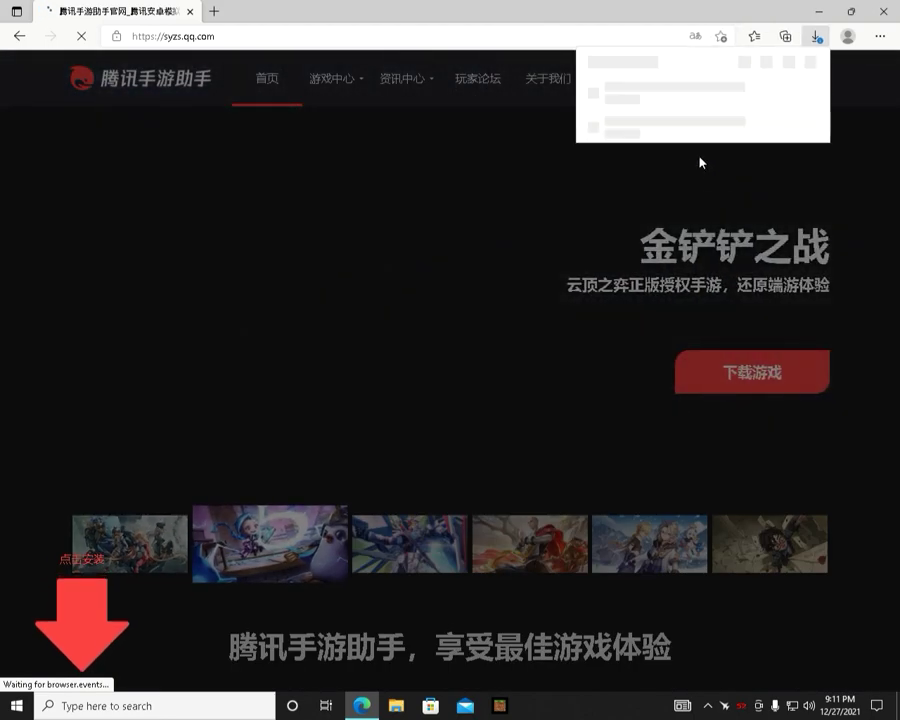
{"action": "left_click", "coordinate": [781, 108]}
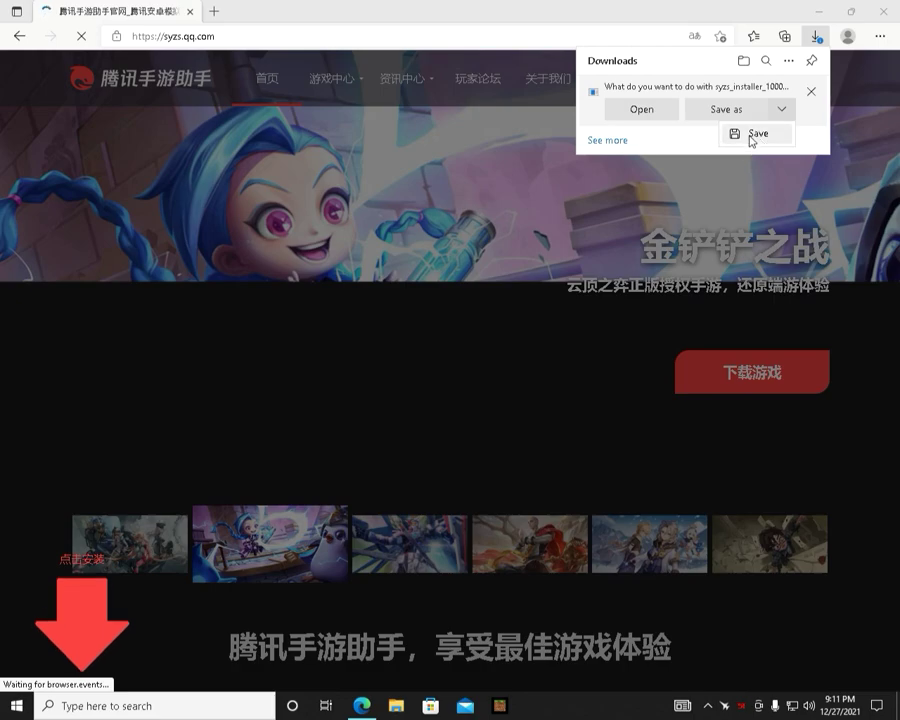
{"action": "left_click", "coordinate": [747, 138]}
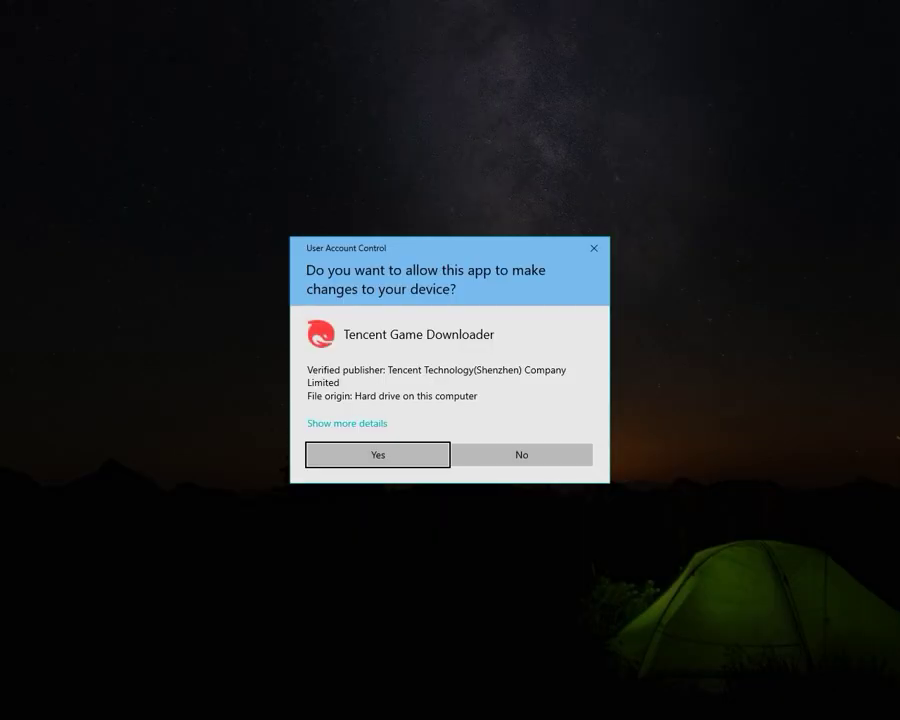
Step: Allow the Tencent Game Downloader to run, choose a folder on Local Disk (C:) as the installation directory and start the installation
{"action": "key", "text": "Return"}
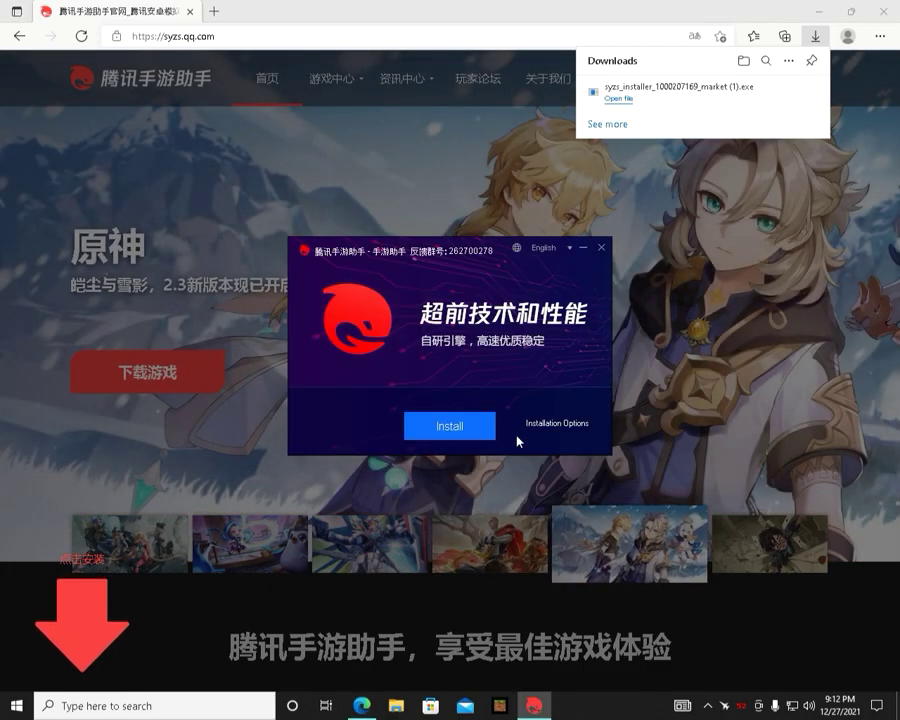
{"action": "left_click", "coordinate": [530, 424]}
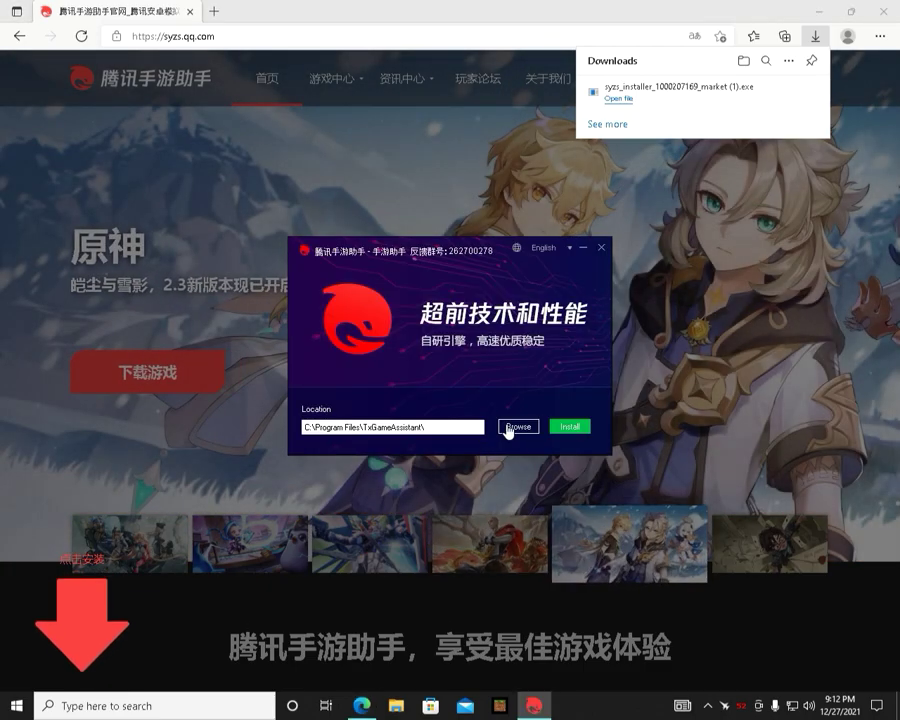
{"action": "left_click", "coordinate": [518, 427]}
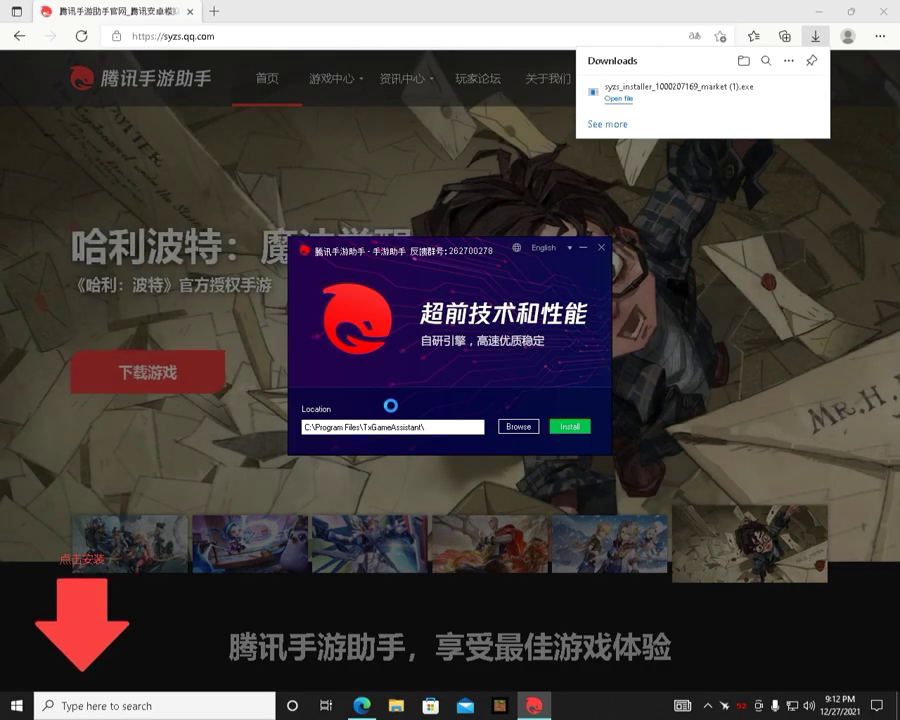
{"action": "left_click", "coordinate": [388, 328]}
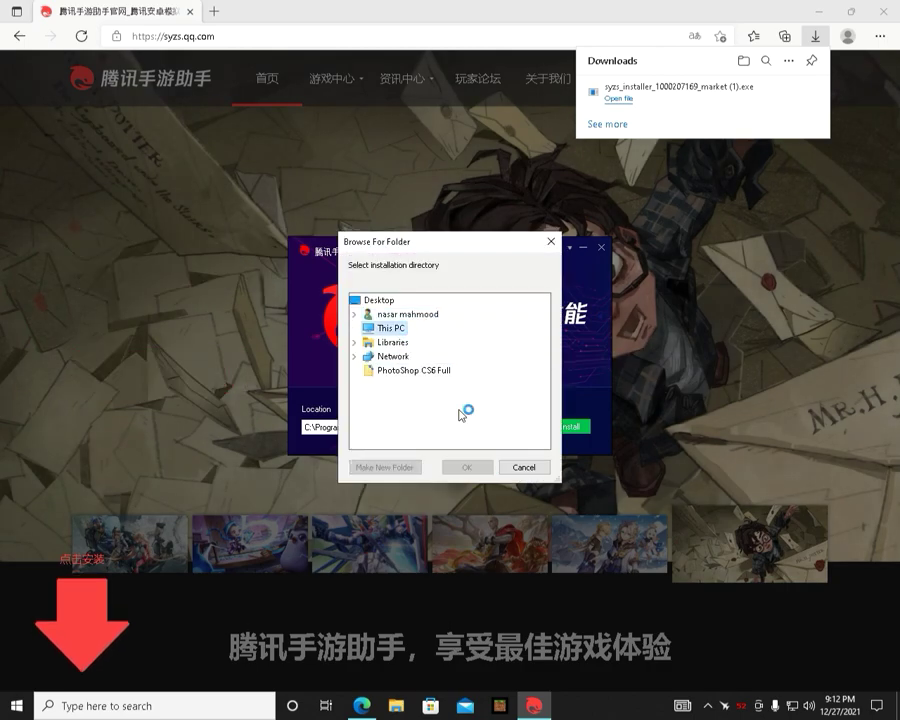
{"action": "scroll", "coordinate": [411, 390], "scroll_direction": "down", "scroll_amount": 1}
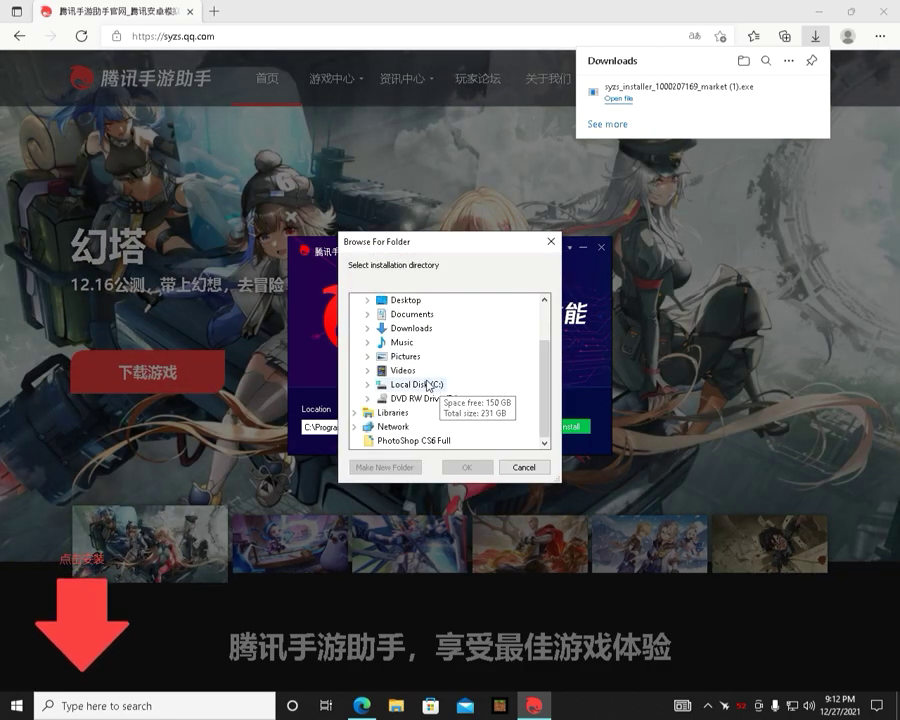
{"action": "left_click", "coordinate": [410, 388]}
{"action": "scroll", "coordinate": [521, 388], "scroll_direction": "down", "scroll_amount": 2}
{"action": "left_click", "coordinate": [448, 404]}
{"action": "left_click", "coordinate": [466, 465]}
{"action": "left_click", "coordinate": [570, 427]}
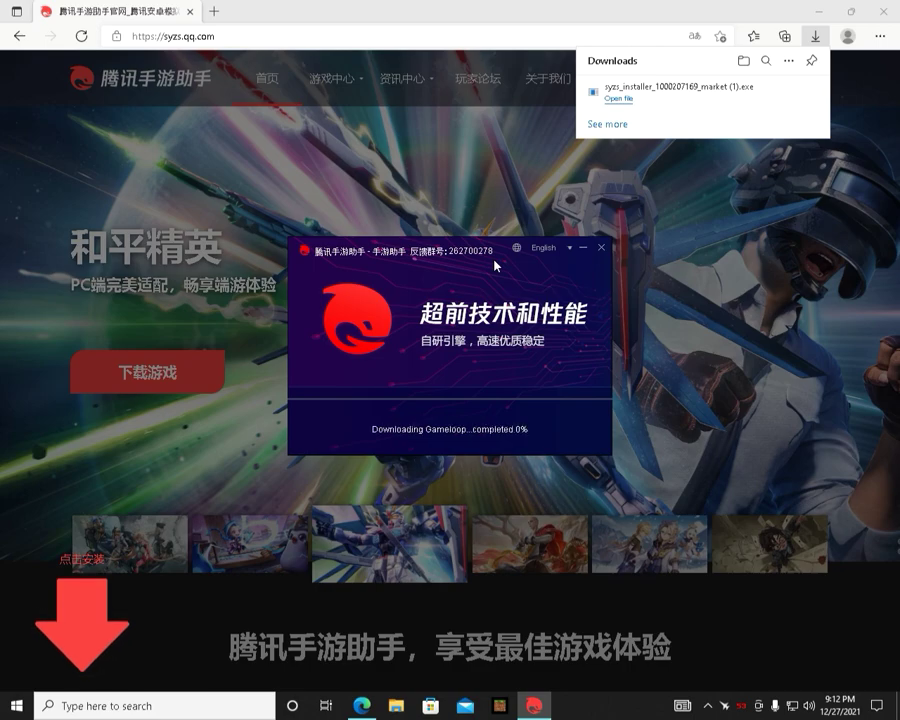
Step: Get the browser window out of the way and start the newly installed emulator
{"action": "left_click", "coordinate": [851, 11]}
{"action": "right_click", "coordinate": [729, 74]}
{"action": "left_click", "coordinate": [763, 115]}
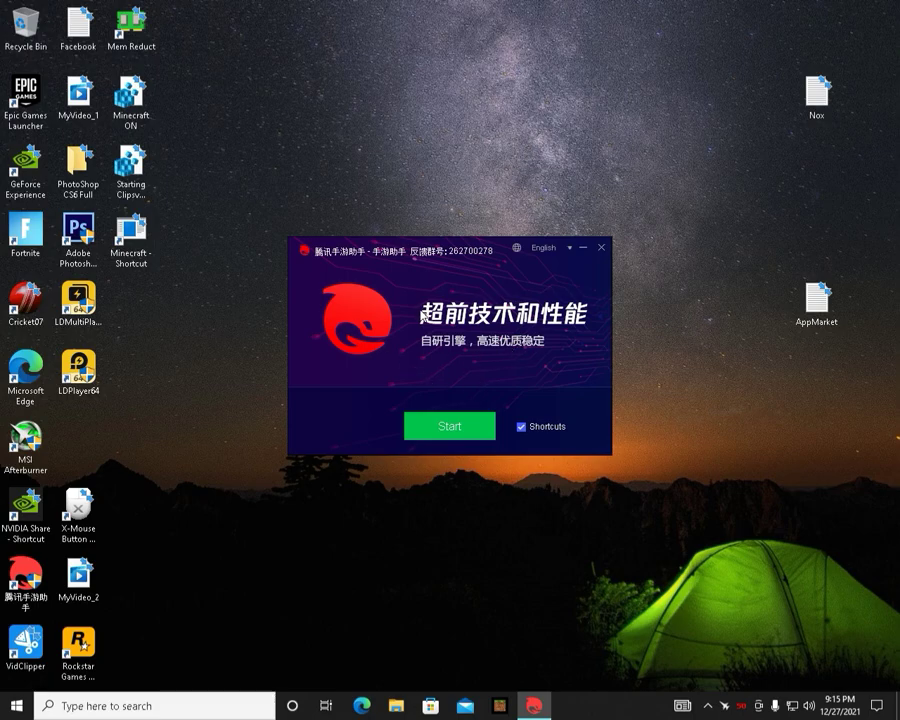
{"action": "left_click", "coordinate": [452, 424]}
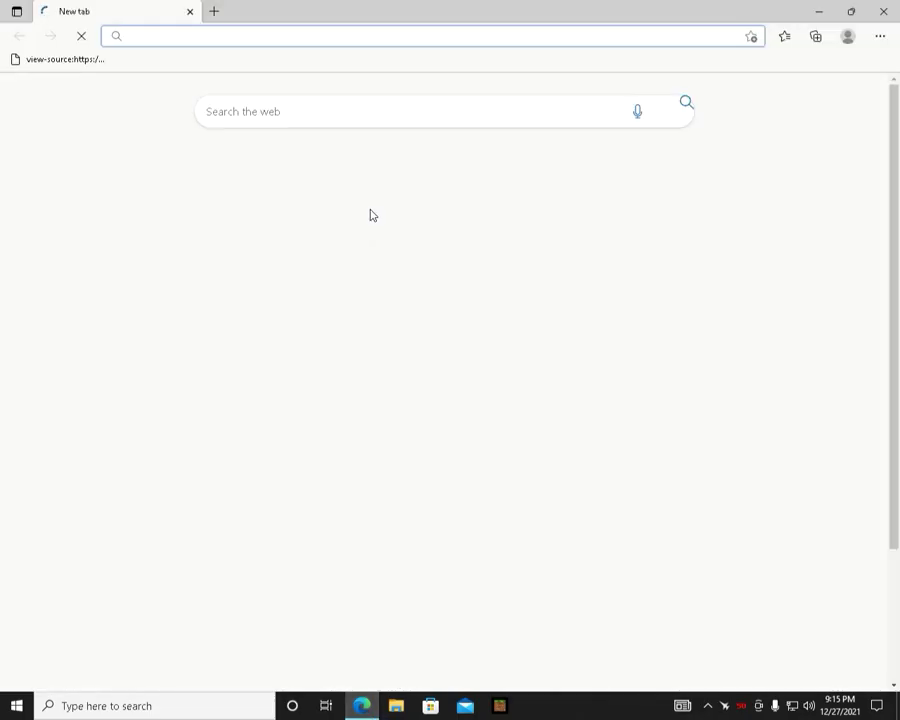
Step: Search for pubg mobile in Microsoft Edge and open the official PUBG MOBILE website
{"action": "type", "text": "pubg mobi"}
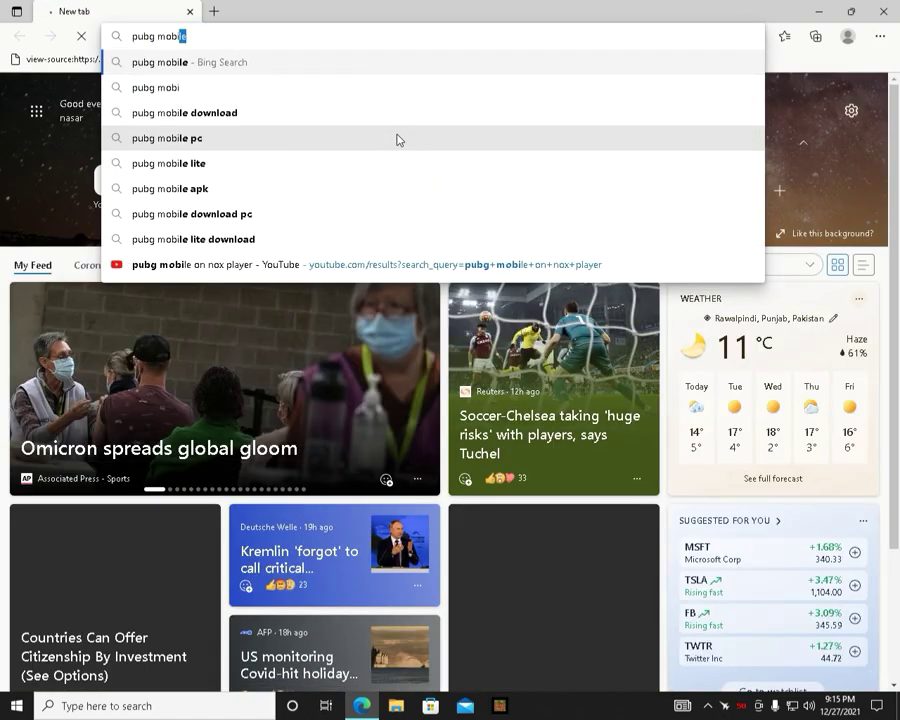
{"action": "key", "text": "Return"}
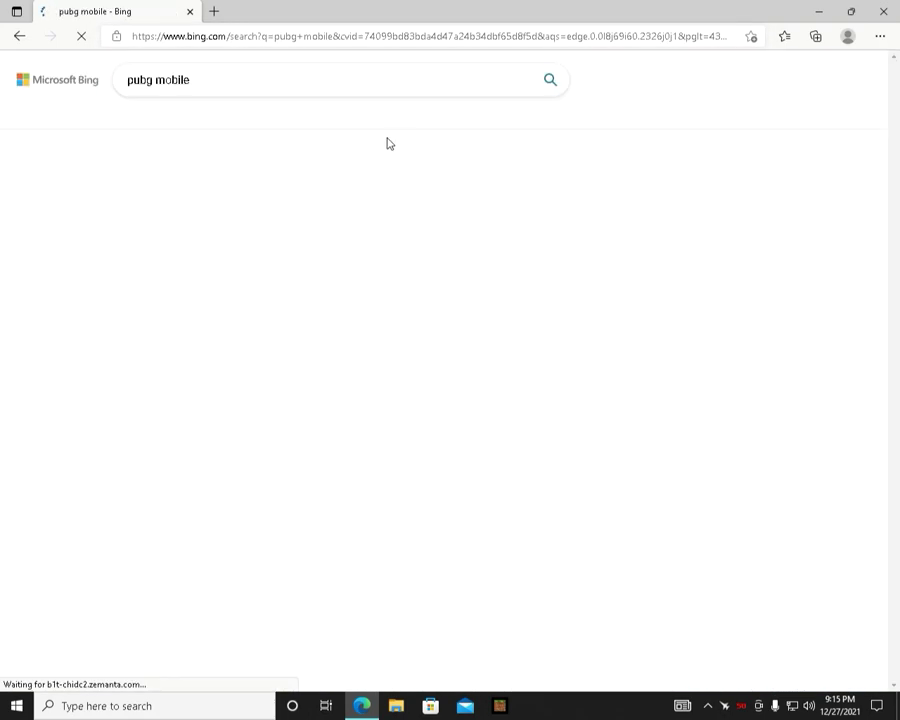
{"action": "left_click", "coordinate": [205, 227]}
{"action": "left_click", "coordinate": [190, 12]}
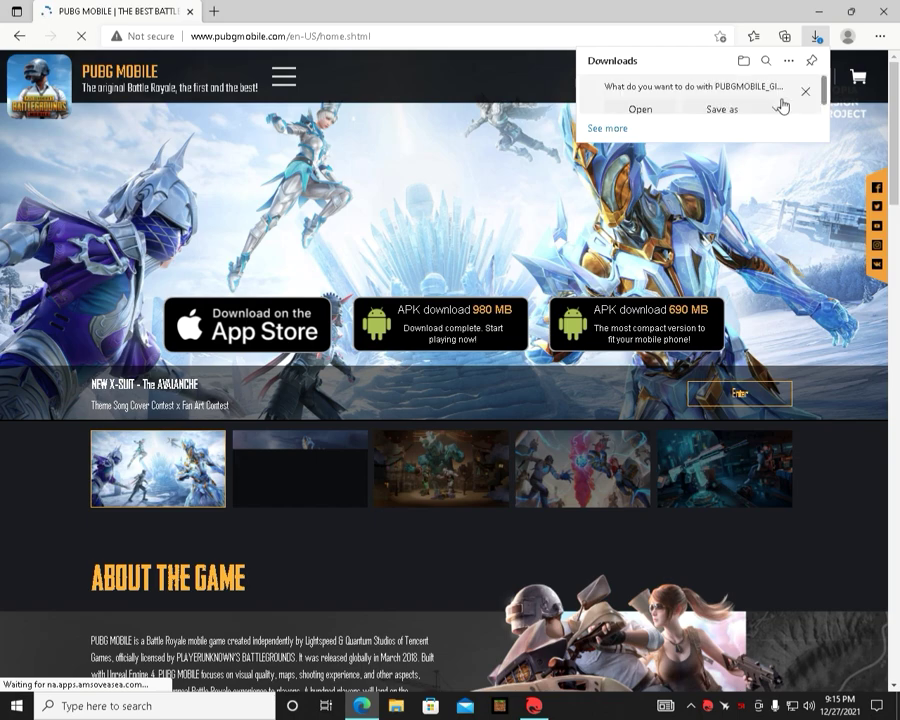
Step: Start saving the PUBGMOBILE_Global_1.7.0_uawebsite APK and cancel the download
{"action": "left_click", "coordinate": [783, 106]}
{"action": "left_click", "coordinate": [757, 133]}
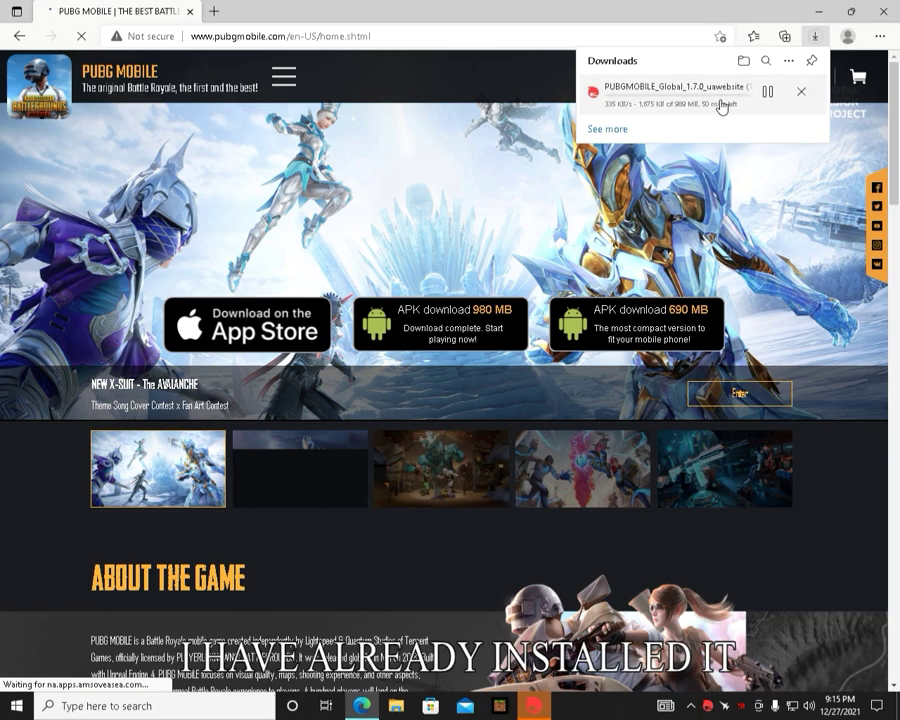
{"action": "left_click", "coordinate": [800, 93]}
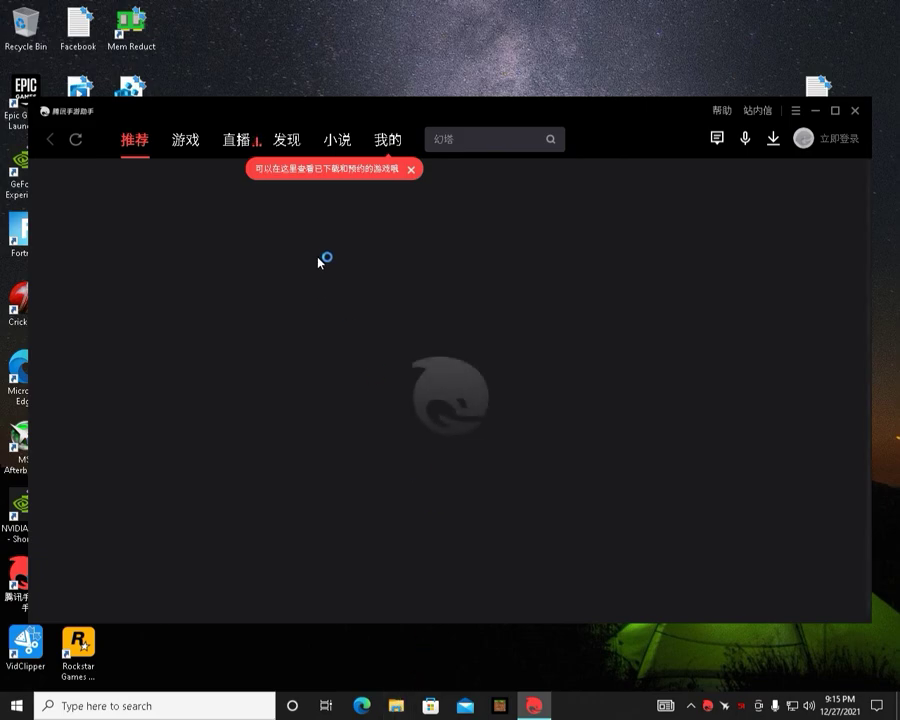
Step: Switch to File Explorer, locate the PUBGMOBILE_Global_1.7.0_uawebsite APK in the Downloads folder and close the window
{"action": "key", "text": "super+e"}
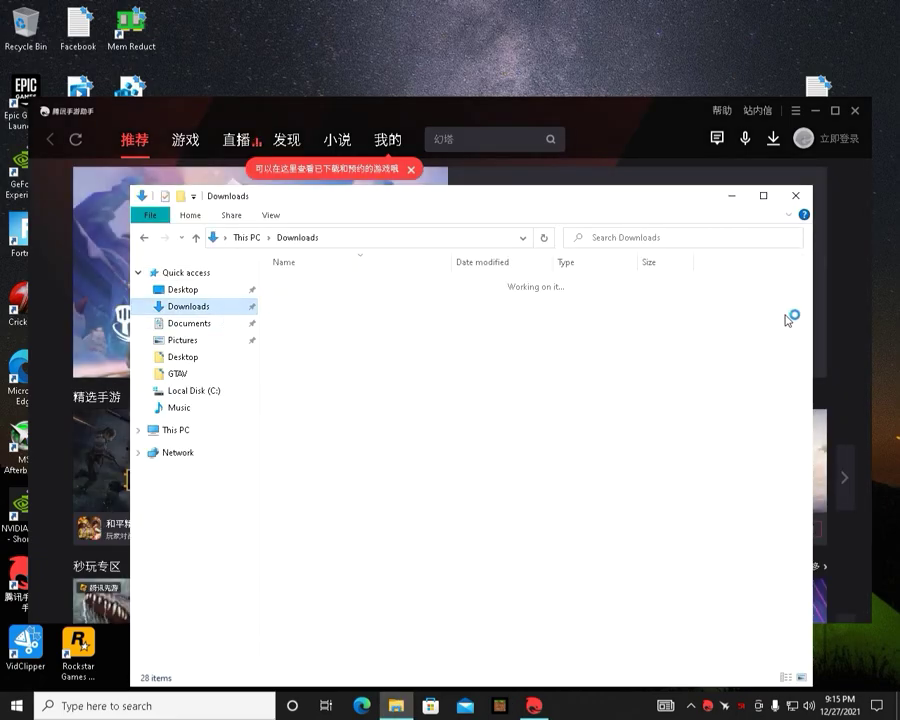
{"action": "scroll", "coordinate": [792, 420], "scroll_direction": "down", "scroll_amount": 5}
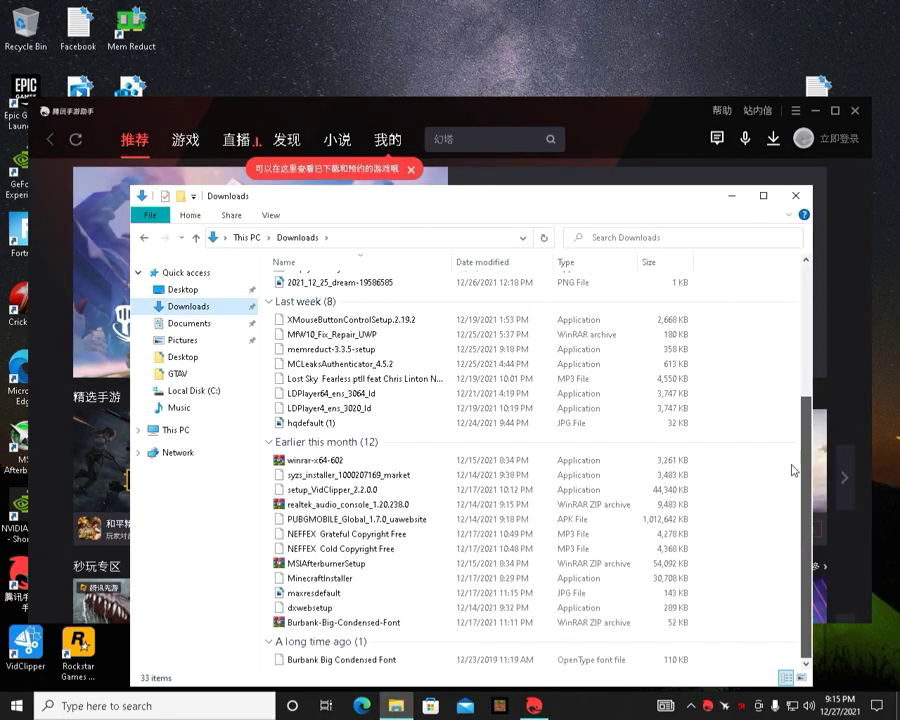
{"action": "left_click", "coordinate": [406, 519]}
{"action": "left_click", "coordinate": [794, 197]}
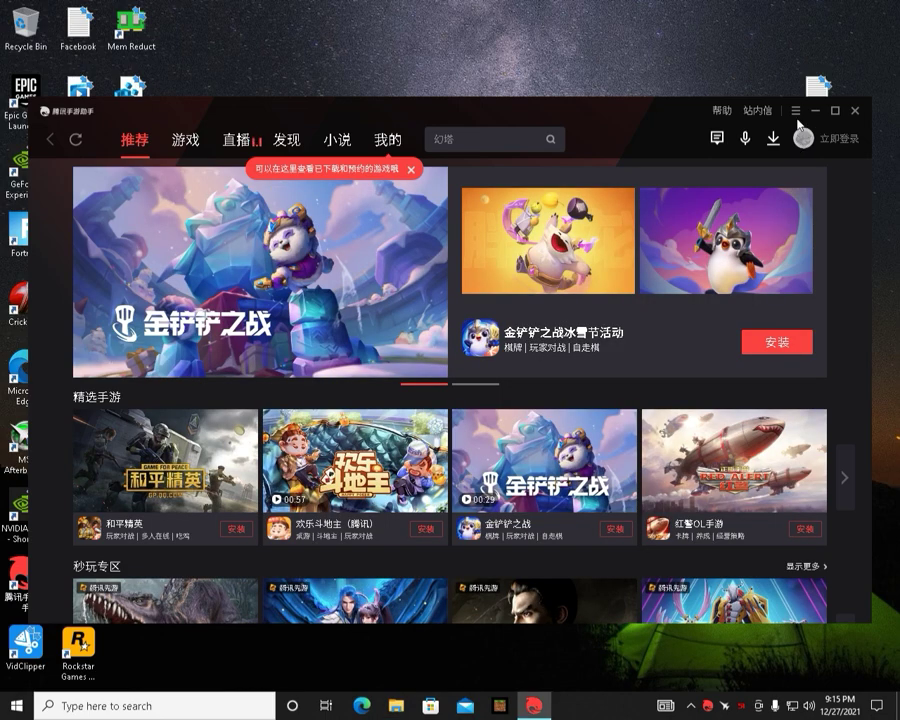
Step: Install the local PUBGMOBILE_Global_1.7.0_uawebsite APK from Downloads in the emulator and dismiss the live-content tip
{"action": "left_click", "coordinate": [796, 111]}
{"action": "left_click", "coordinate": [782, 154]}
{"action": "left_click", "coordinate": [215, 122]}
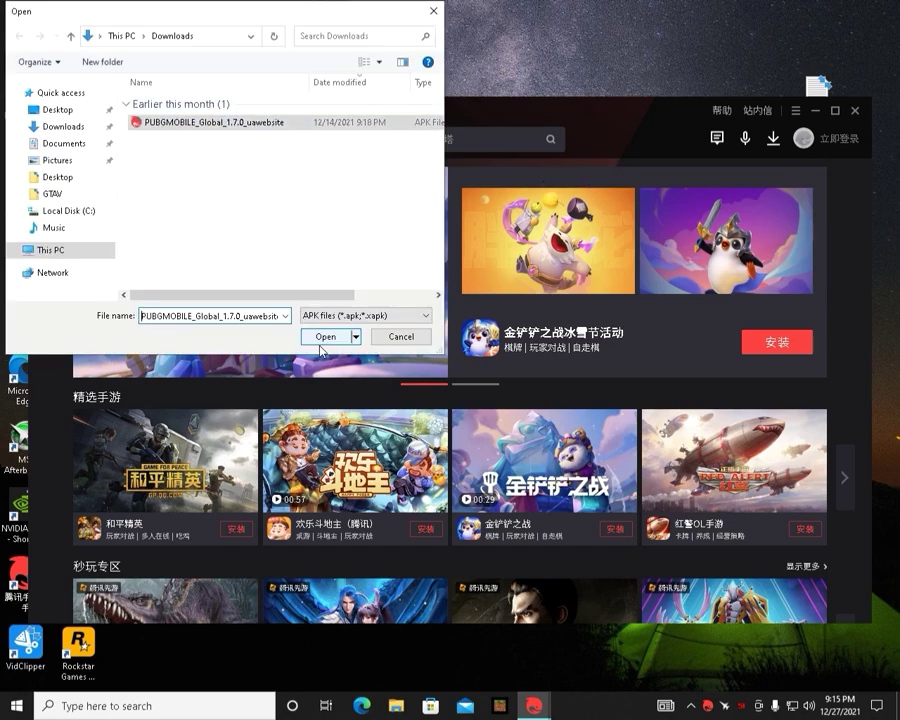
{"action": "left_click", "coordinate": [325, 337]}
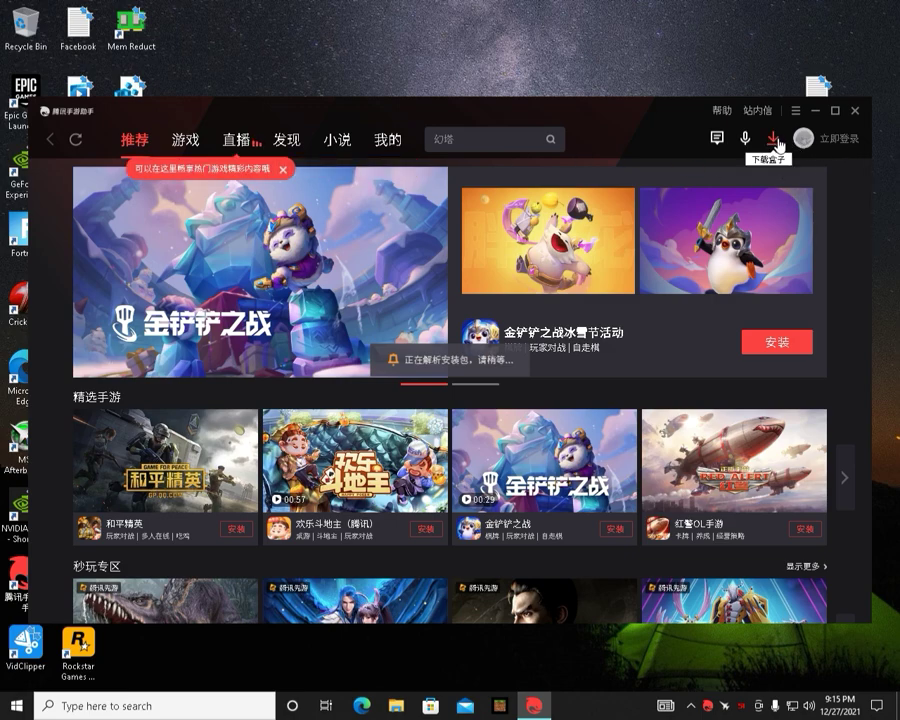
{"action": "left_click", "coordinate": [285, 174]}
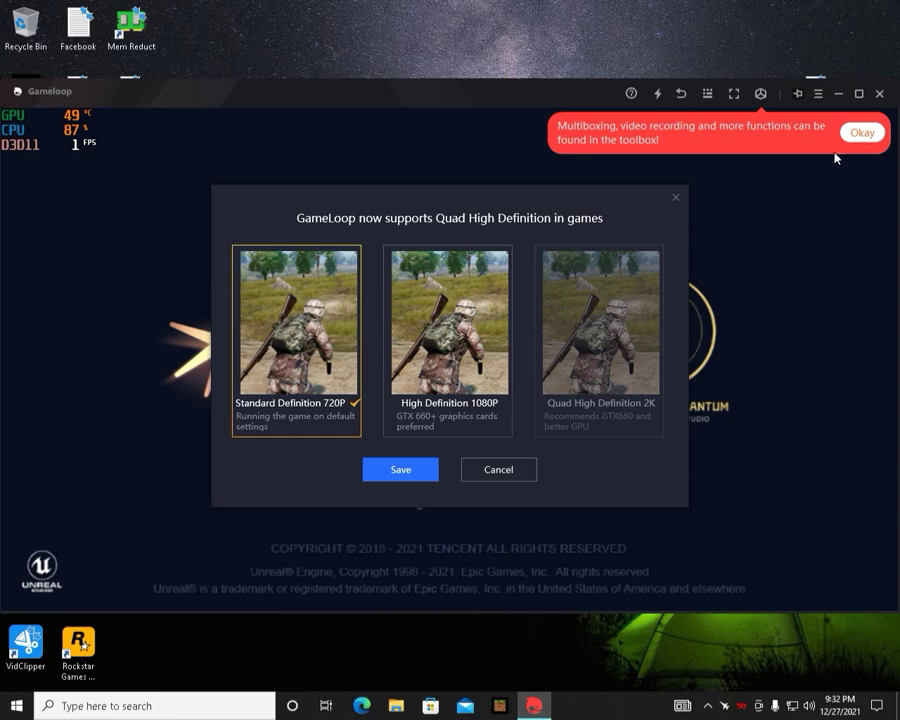
Step: Dismiss the toolbox tip and save Standard Definition 720P as the game's display quality
{"action": "left_click", "coordinate": [862, 133]}
{"action": "left_click", "coordinate": [450, 330]}
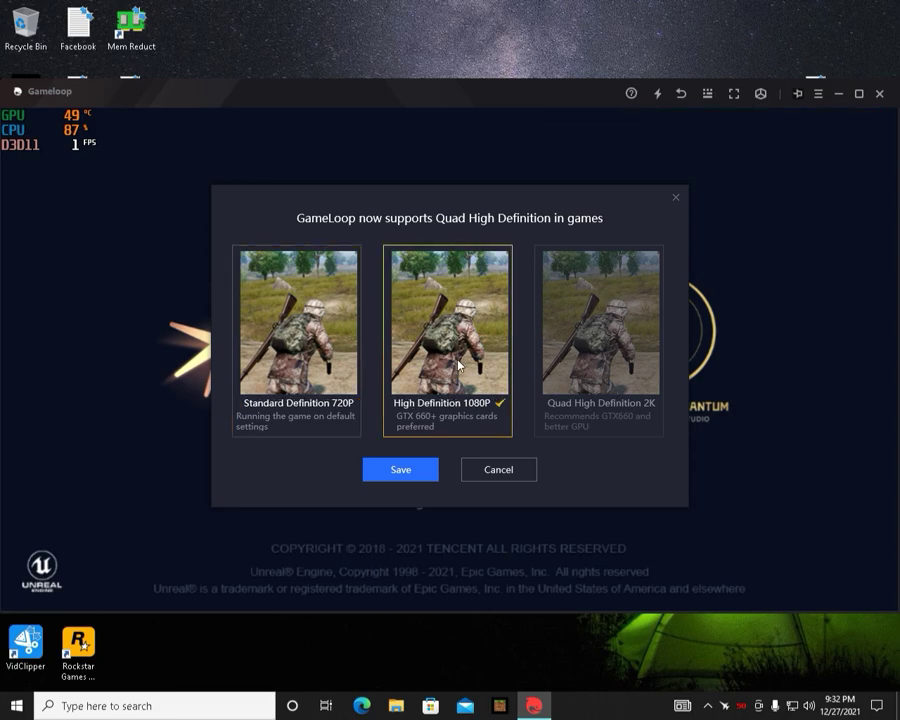
{"action": "left_click", "coordinate": [304, 371]}
{"action": "left_click", "coordinate": [410, 472]}
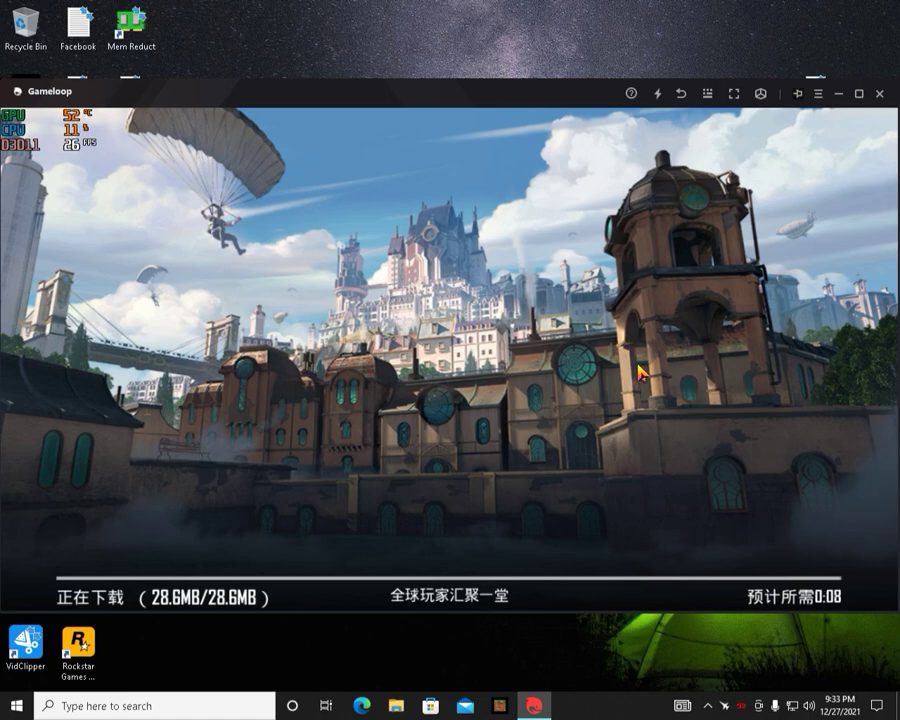
Step: View the emulator's version, rendering engine and resource usage information and close it
{"action": "right_click", "coordinate": [566, 68]}
{"action": "left_click", "coordinate": [574, 145]}
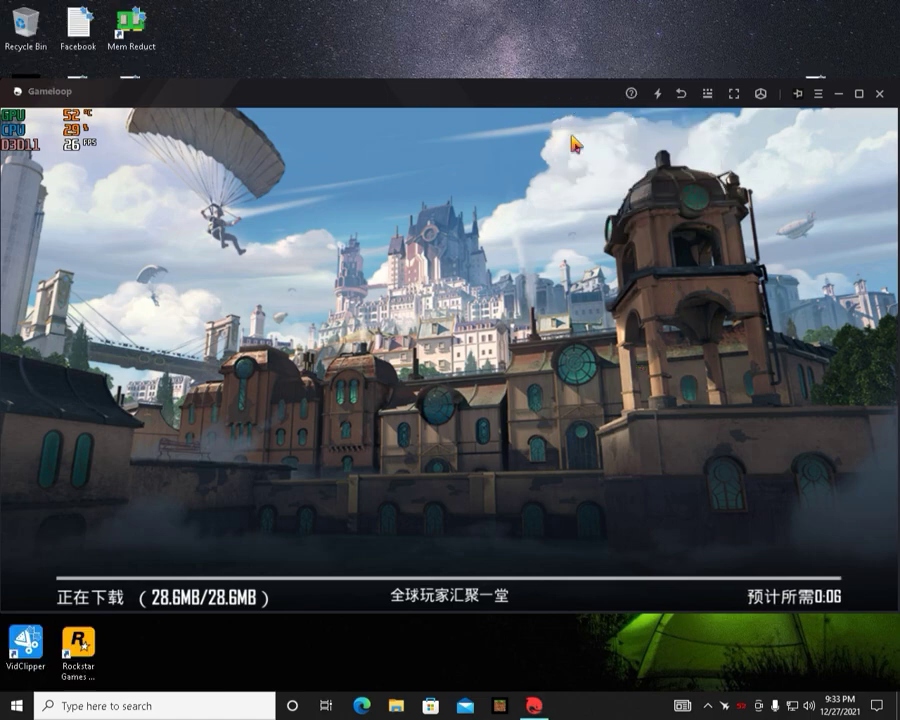
{"action": "left_click", "coordinate": [818, 93]}
{"action": "left_click", "coordinate": [811, 239]}
{"action": "scroll", "coordinate": [556, 366], "scroll_direction": "down", "scroll_amount": 1}
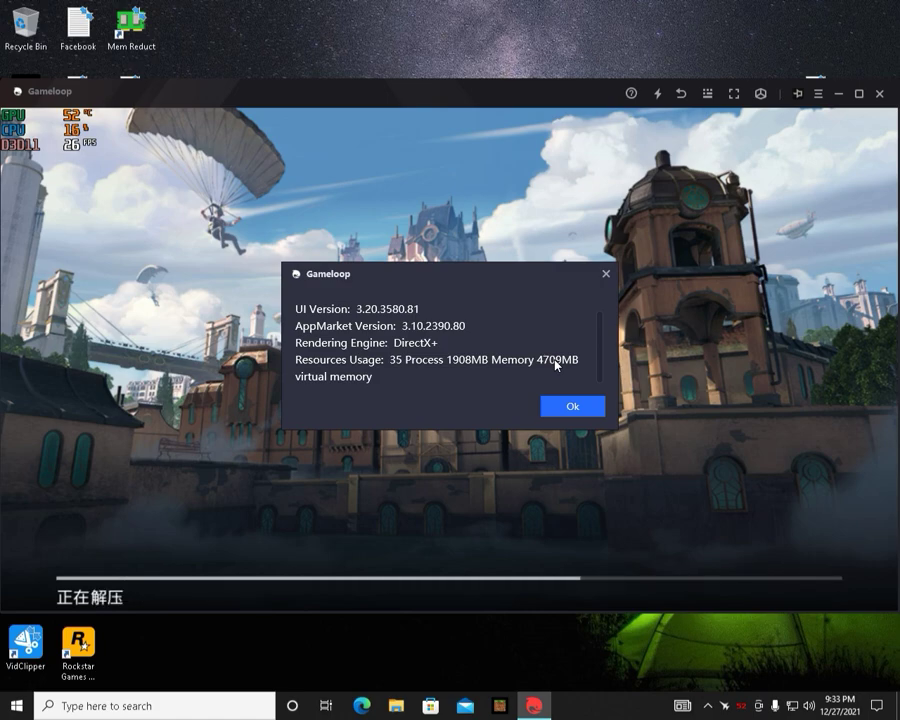
{"action": "left_click", "coordinate": [584, 413]}
{"action": "left_click", "coordinate": [452, 480]}
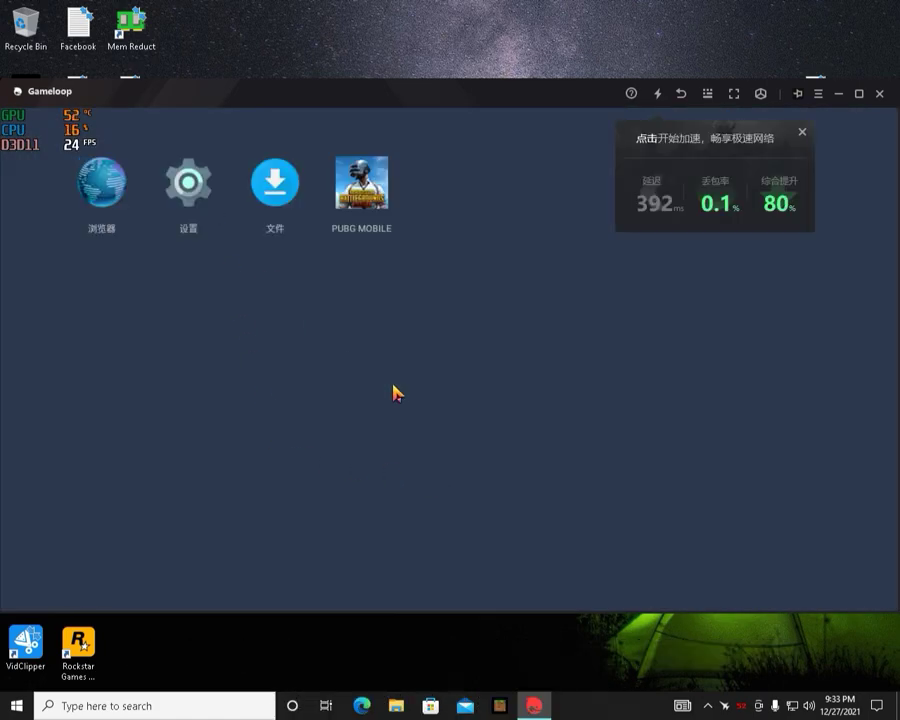
Step: Open the emulator's Android settings (设置) and dismiss the network acceleration tip and the game notice
{"action": "left_click", "coordinate": [172, 180]}
{"action": "left_click", "coordinate": [804, 136]}
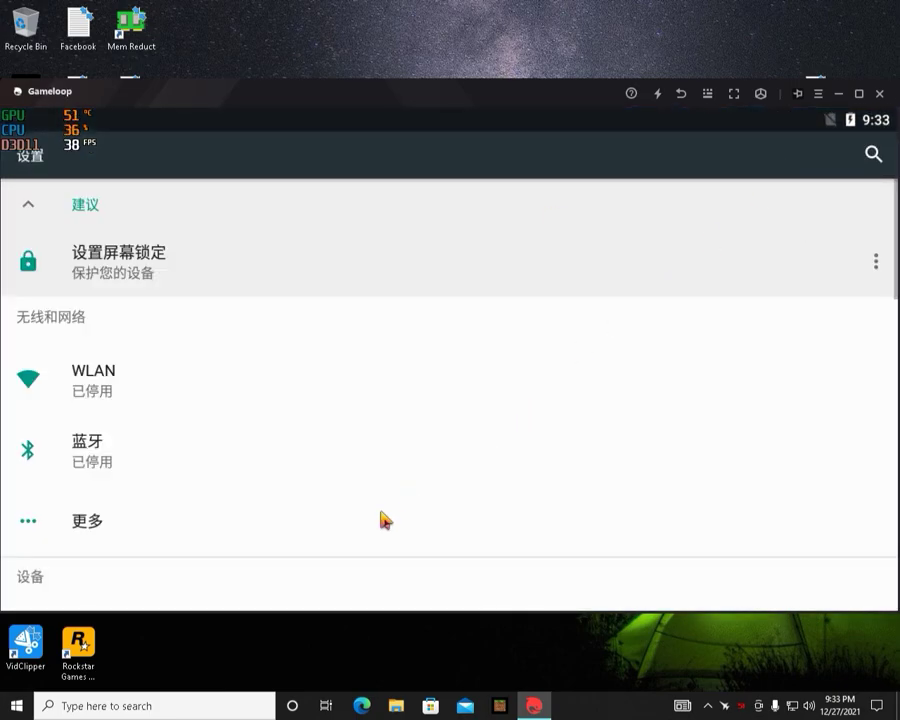
{"action": "scroll", "coordinate": [380, 516], "scroll_direction": "down", "scroll_amount": 10}
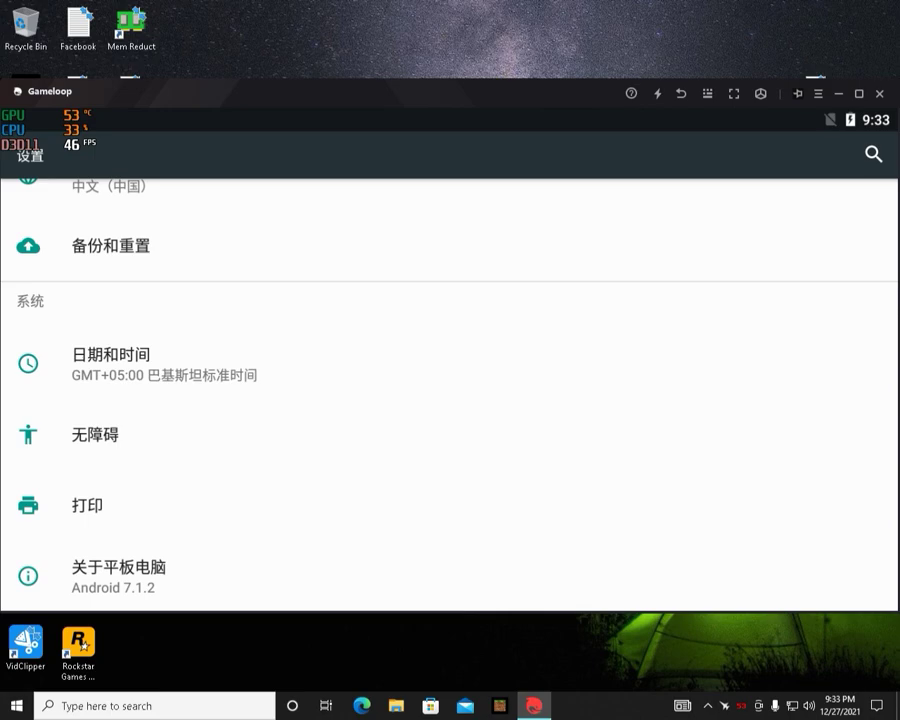
{"action": "scroll", "coordinate": [249, 410], "scroll_direction": "up", "scroll_amount": 10}
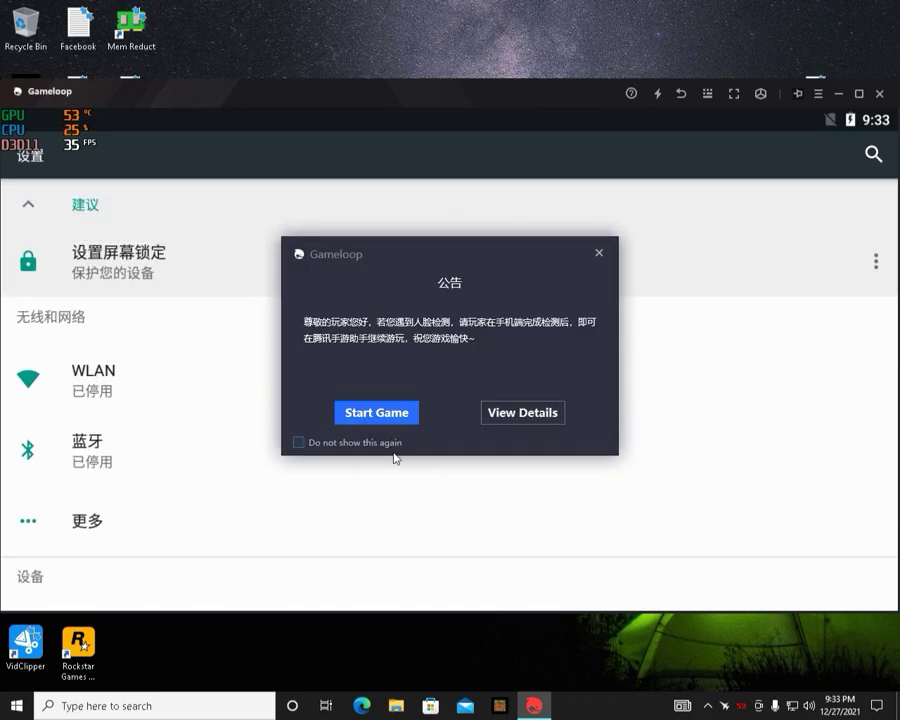
{"action": "left_click", "coordinate": [599, 252]}
Step: Open the language preferences (语言偏好设置) under 语言和输入法 in the Android settings
{"action": "scroll", "coordinate": [305, 305], "scroll_direction": "down", "scroll_amount": 5}
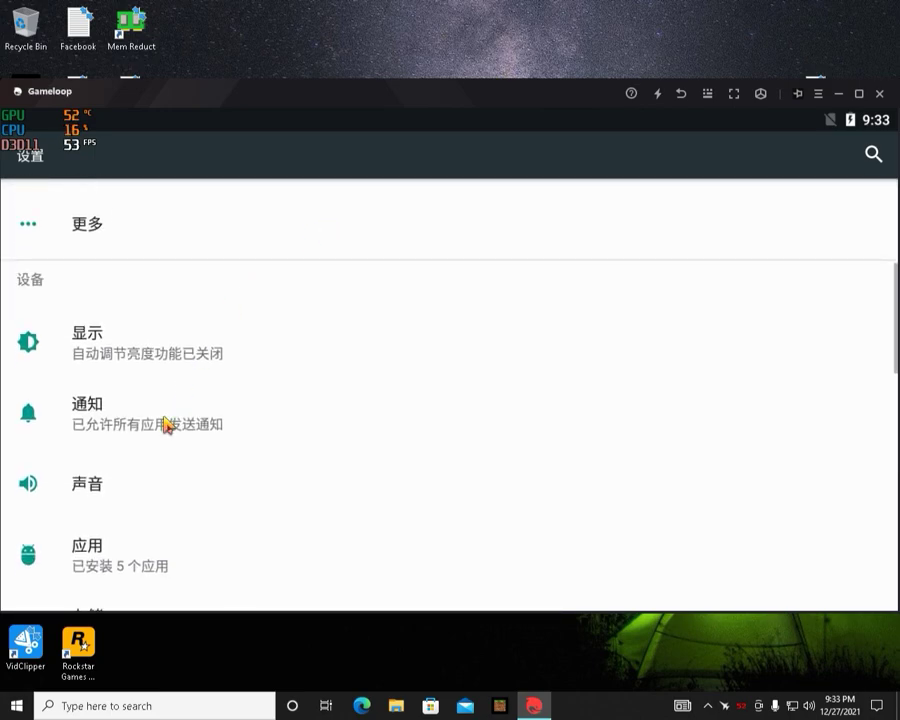
{"action": "scroll", "coordinate": [185, 300], "scroll_direction": "down", "scroll_amount": 5}
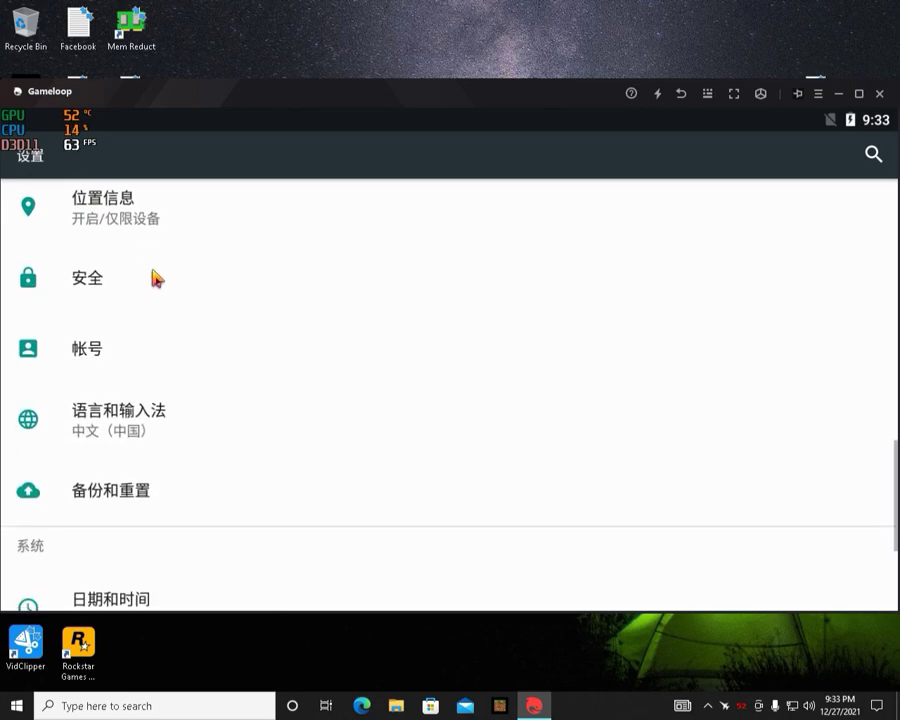
{"action": "left_click", "coordinate": [107, 432]}
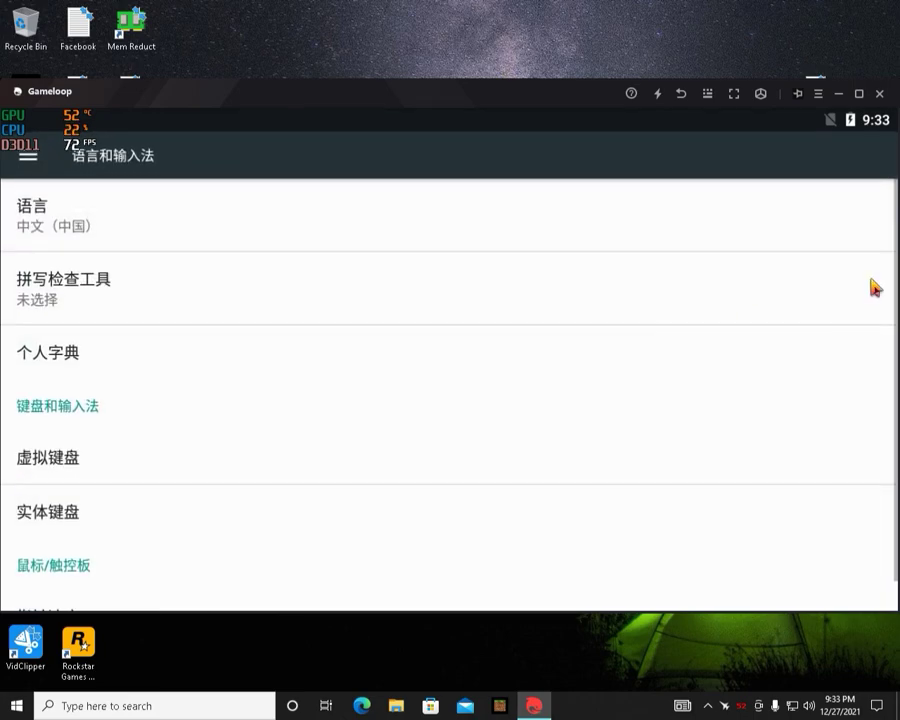
{"action": "left_click", "coordinate": [538, 234]}
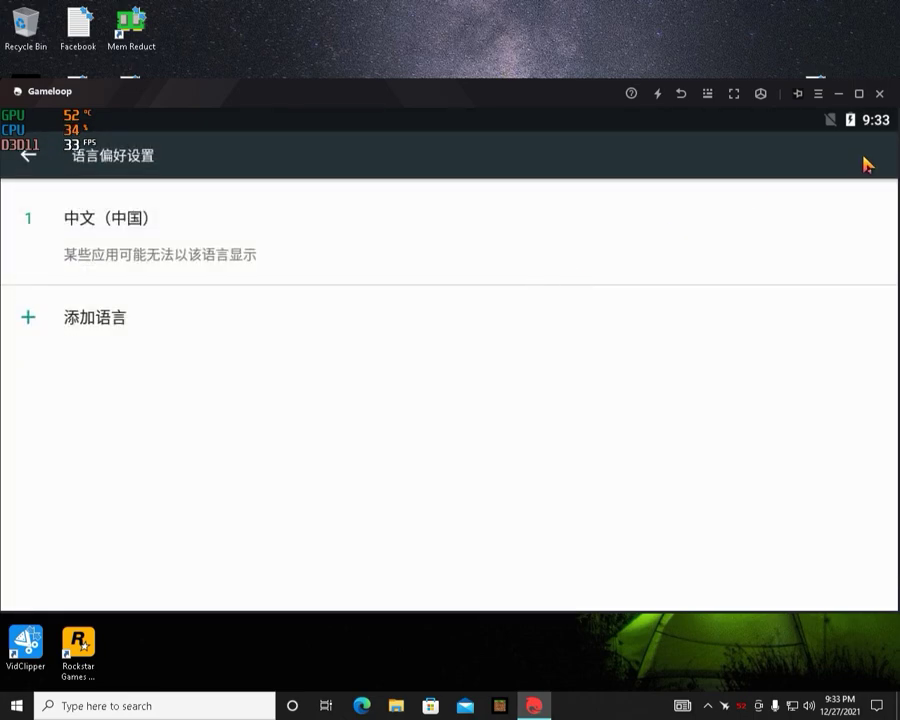
Step: Find and add English (United States) with the search text "eng" and move it above 中文（中国）
{"action": "left_click", "coordinate": [869, 157]}
{"action": "type", "text": "eng"}
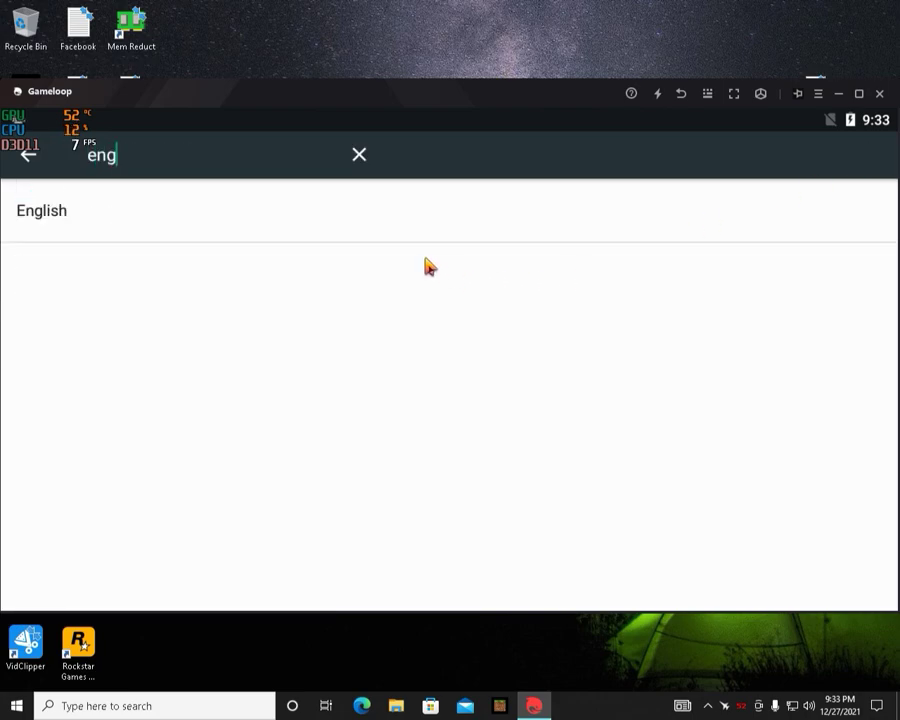
{"action": "left_click", "coordinate": [408, 227]}
{"action": "left_click", "coordinate": [566, 263]}
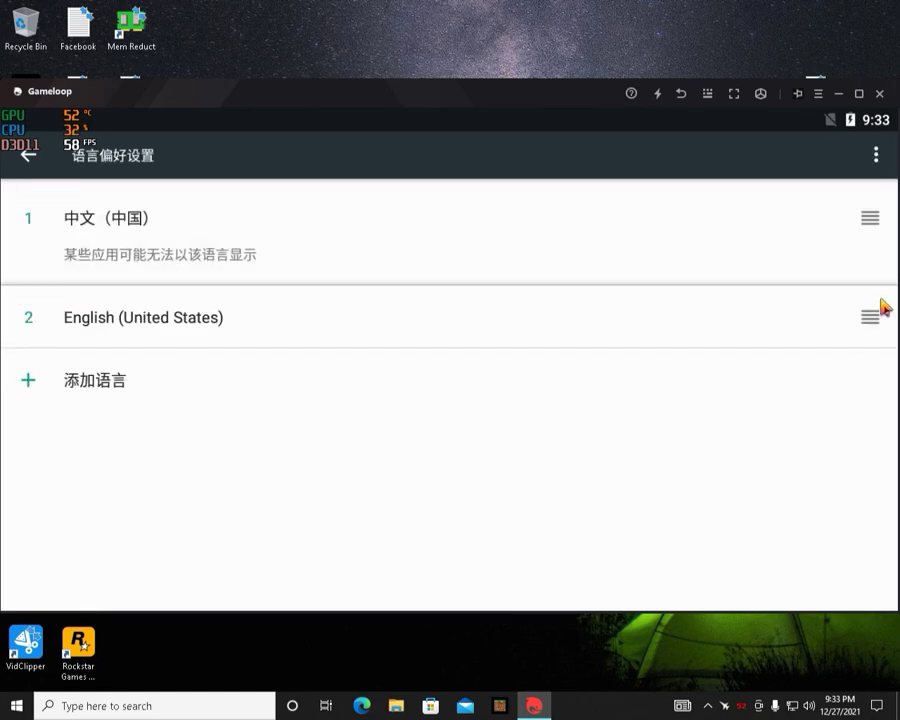
{"action": "left_click_drag", "start_coordinate": [870, 320], "coordinate": [886, 186]}
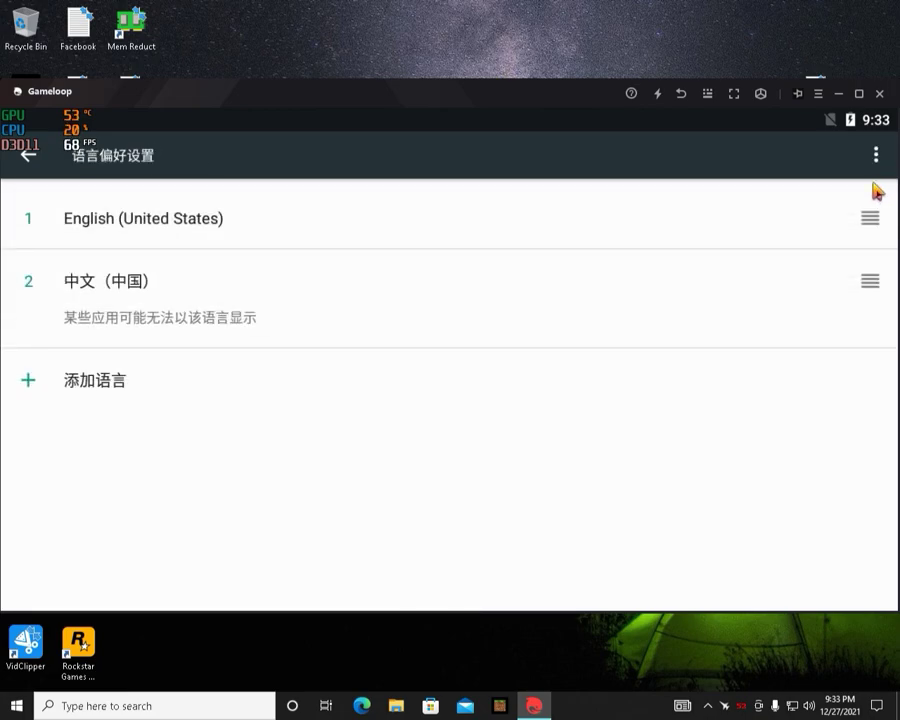
Step: Remove 中文（中国） from the Android language preferences, keeping English (United States) as the only language
{"action": "left_click", "coordinate": [876, 155]}
{"action": "left_click", "coordinate": [800, 168]}
{"action": "left_click", "coordinate": [698, 280]}
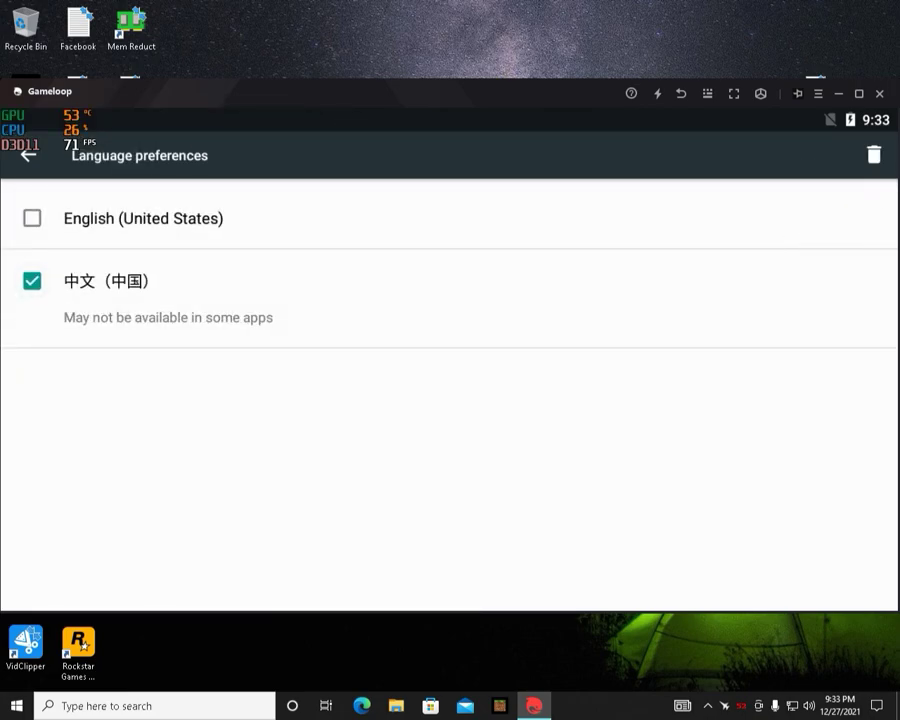
{"action": "left_click", "coordinate": [874, 155]}
{"action": "left_click", "coordinate": [681, 420]}
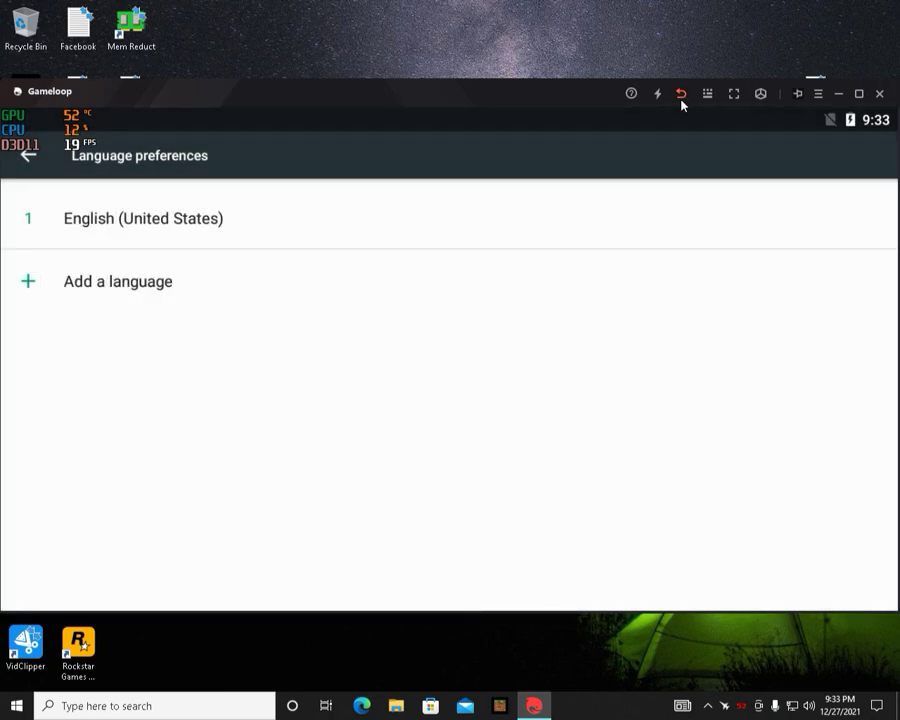
Step: Leave the language preferences for the emulator's home screen and launch PUBG MOBILE
{"action": "left_click", "coordinate": [680, 100]}
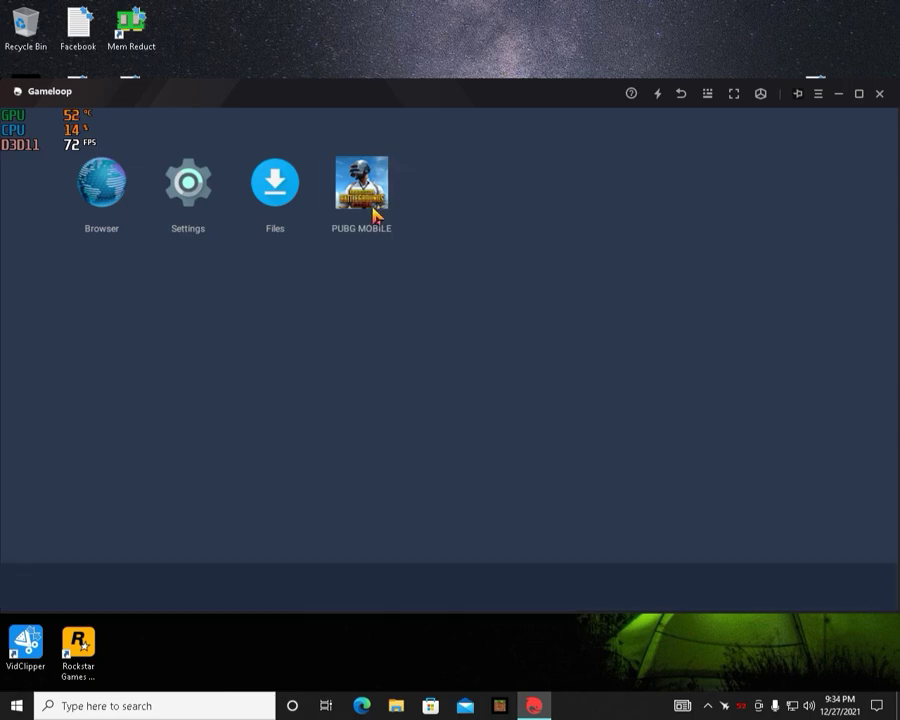
{"action": "left_click", "coordinate": [374, 213]}
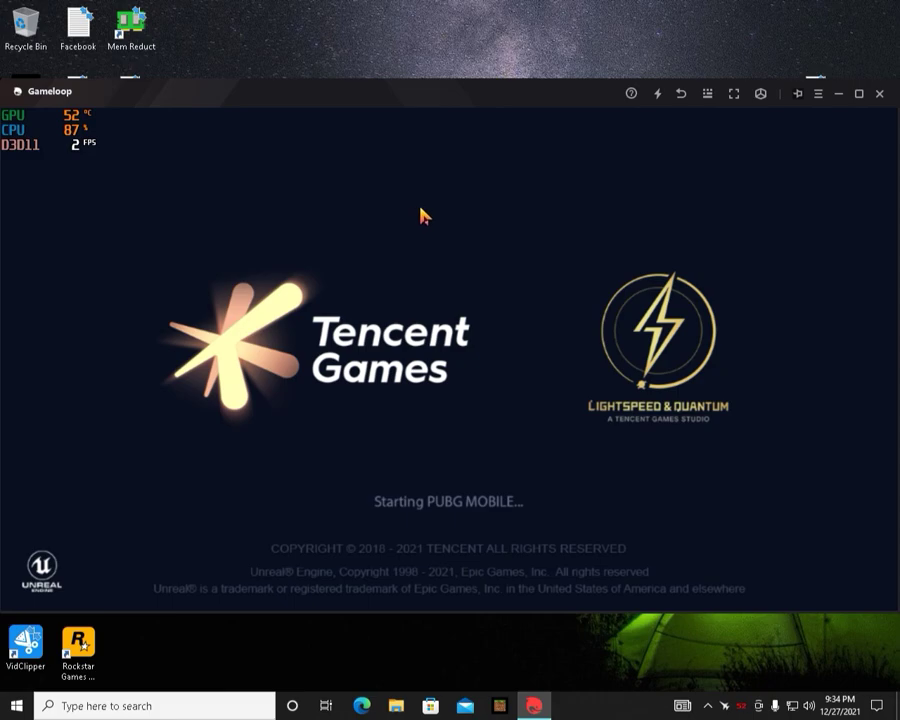
Step: Check the engine settings (引擎设置) in the Tencent emulator's settings center (设置中心) and close it without saving
{"action": "left_click", "coordinate": [708, 704]}
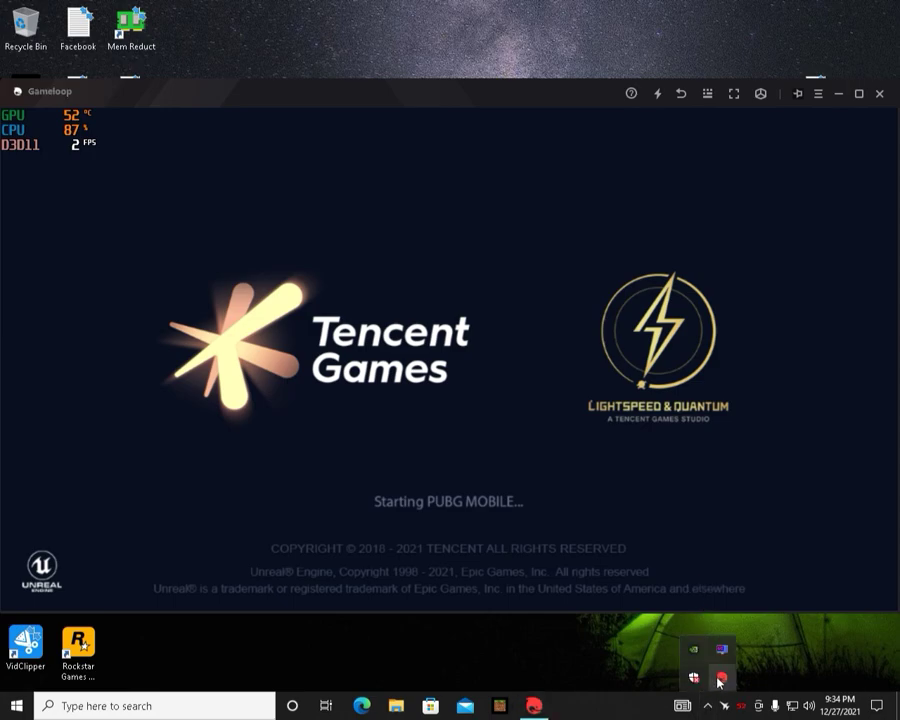
{"action": "left_click", "coordinate": [720, 677]}
{"action": "left_click", "coordinate": [828, 78]}
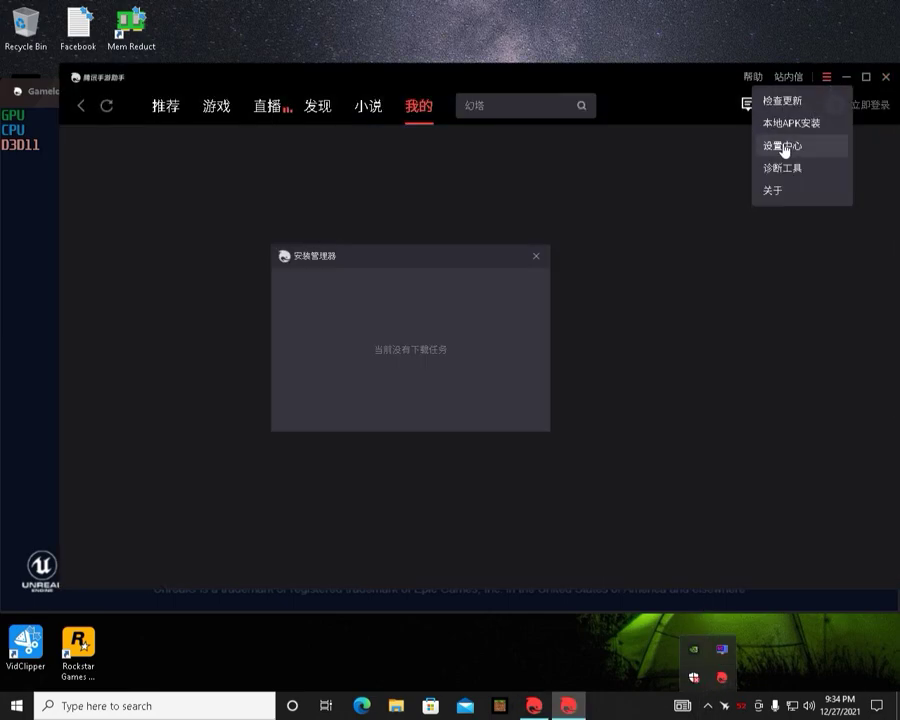
{"action": "left_click", "coordinate": [780, 146]}
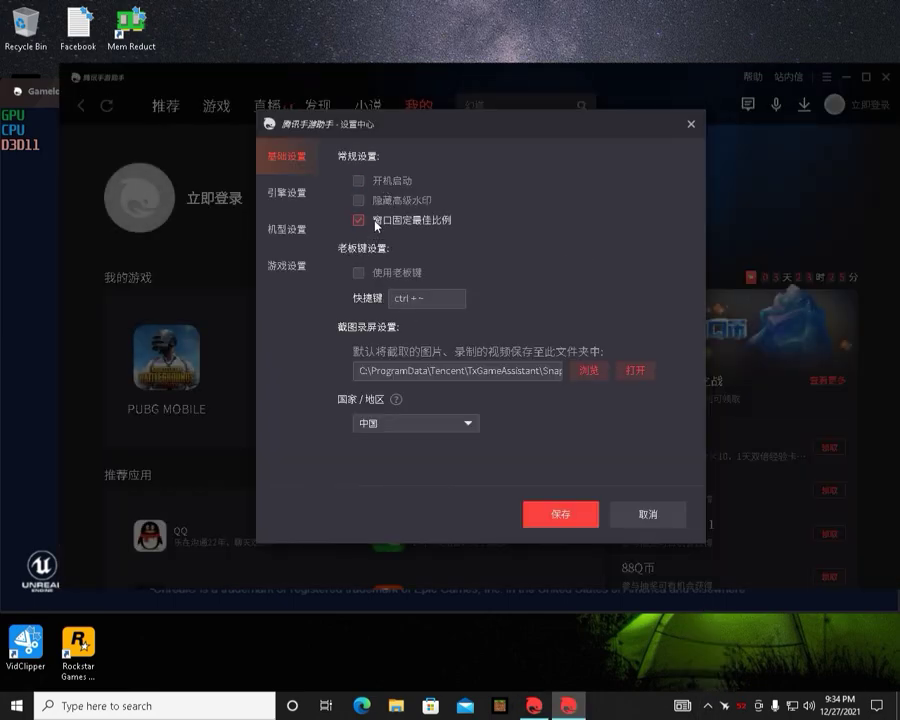
{"action": "left_click", "coordinate": [287, 193]}
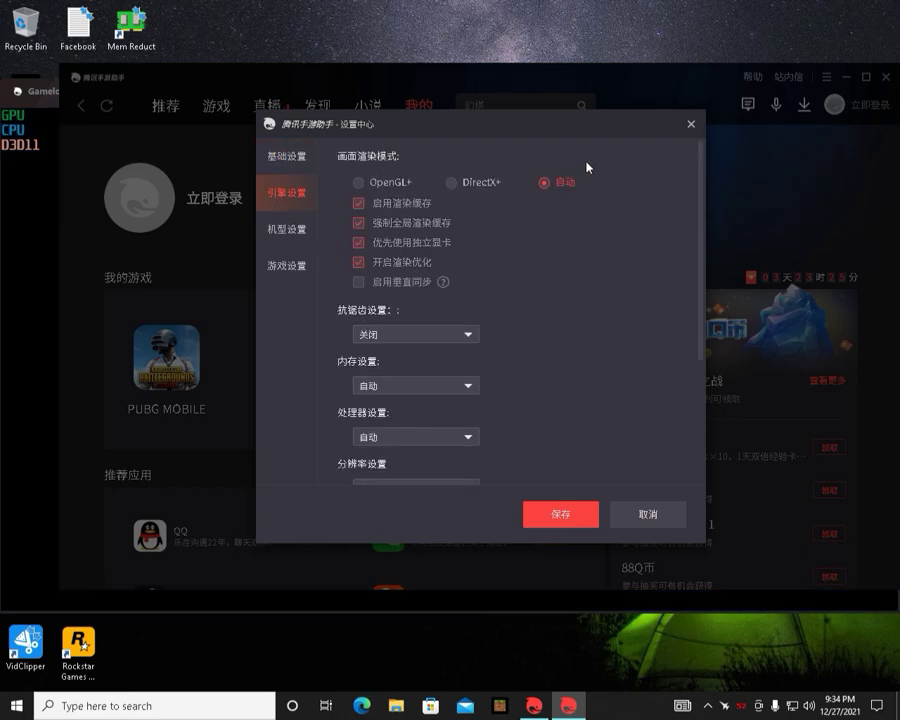
{"action": "left_click", "coordinate": [691, 124]}
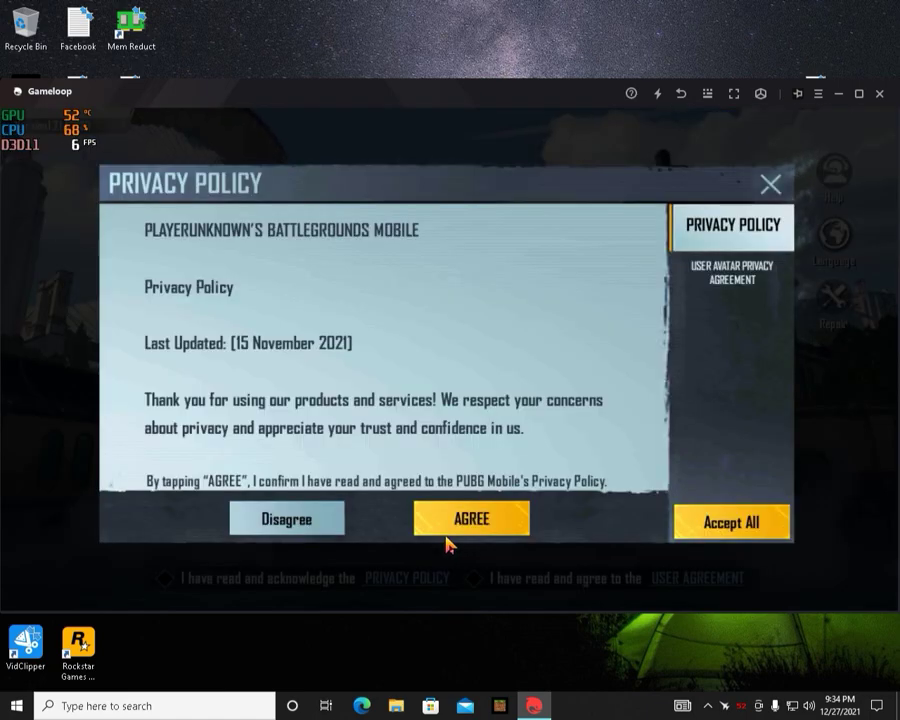
Step: Agree to the PUBG Mobile Privacy Policy and accept all the agreements
{"action": "left_click", "coordinate": [442, 530]}
{"action": "left_click", "coordinate": [723, 524]}
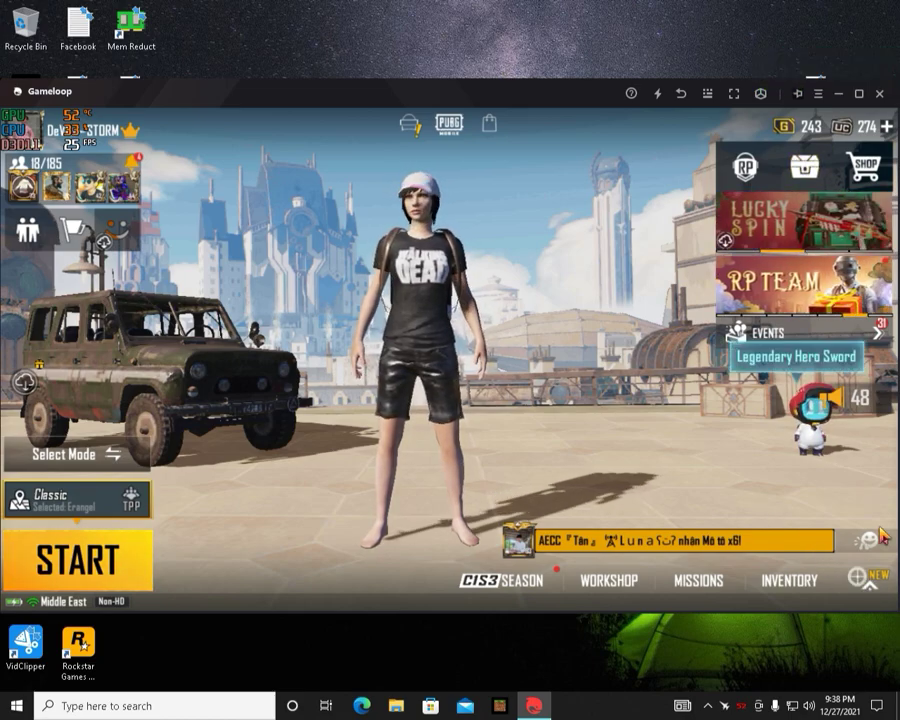
Step: Set the game's combat graphics to Smooth with the Extreme frame rate and confirm
{"action": "left_click", "coordinate": [869, 586]}
{"action": "left_click", "coordinate": [785, 192]}
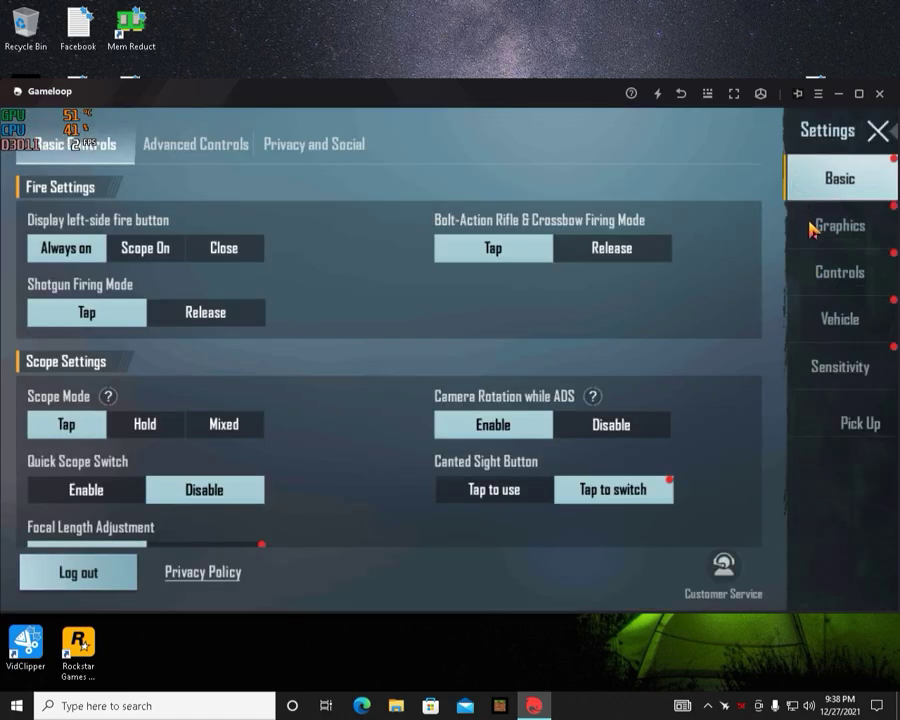
{"action": "left_click", "coordinate": [808, 228]}
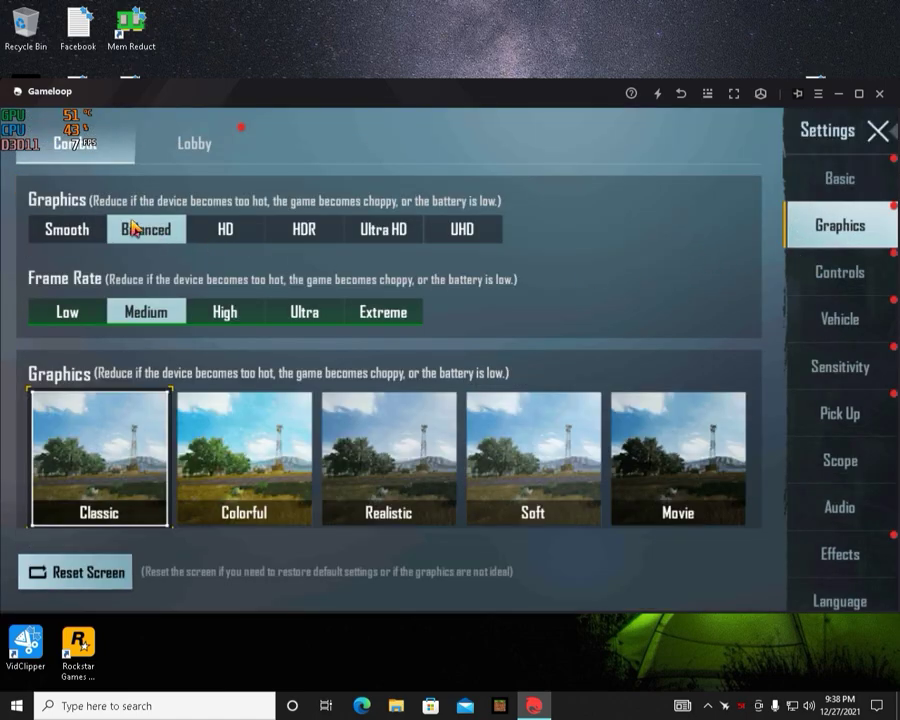
{"action": "left_click", "coordinate": [67, 229]}
{"action": "left_click", "coordinate": [383, 312]}
{"action": "left_click", "coordinate": [664, 562]}
{"action": "left_click", "coordinate": [449, 473]}
Step: Set the lobby graphics to Smooth with the Extreme frame rate, confirm, and close the game settings
{"action": "left_click", "coordinate": [68, 230]}
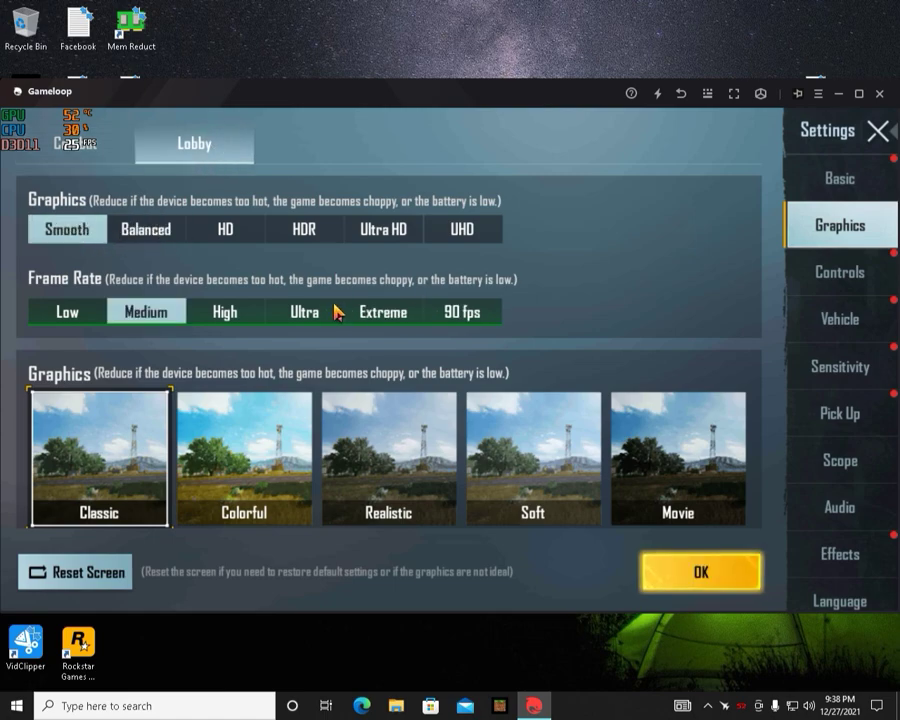
{"action": "left_click", "coordinate": [384, 313]}
{"action": "left_click", "coordinate": [688, 575]}
{"action": "left_click", "coordinate": [494, 485]}
{"action": "scroll", "coordinate": [595, 348], "scroll_direction": "down", "scroll_amount": 10}
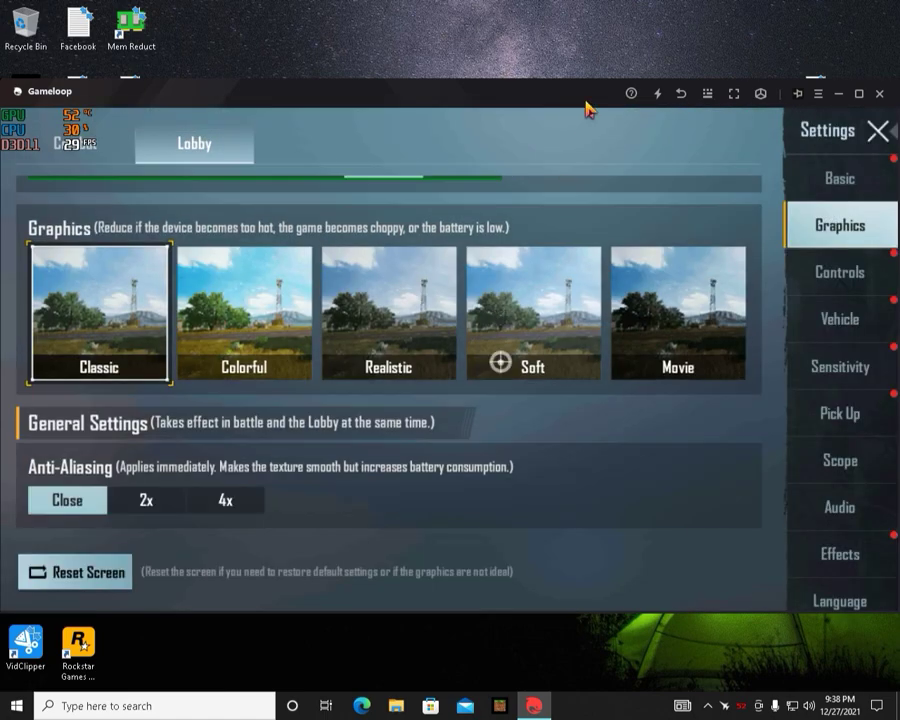
{"action": "left_click", "coordinate": [875, 140]}
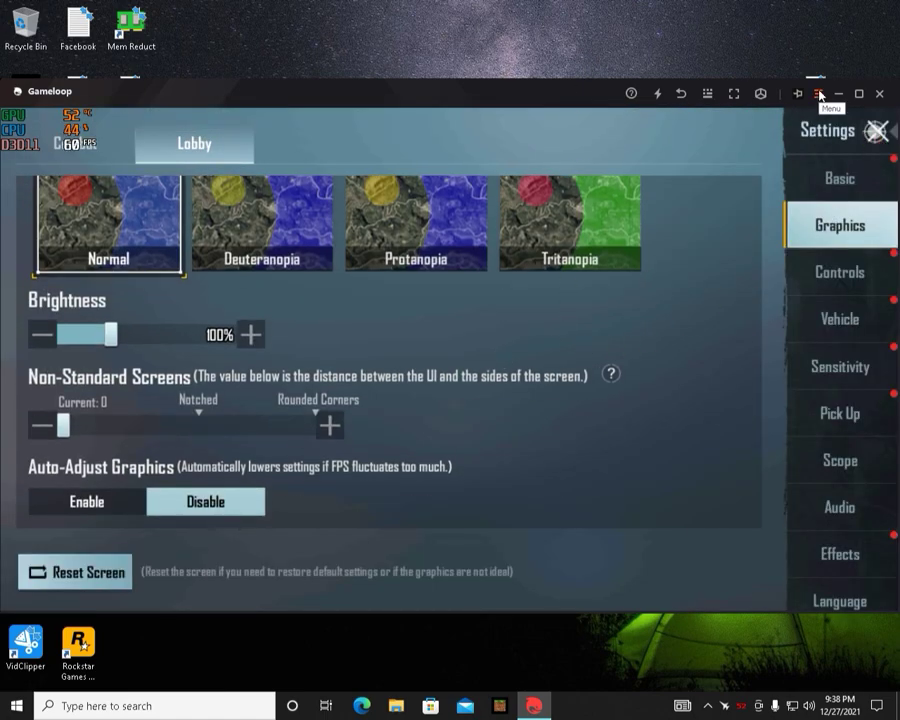
Step: Raise the emulator's media (媒体) and alarm (闹钟) volumes to maximum
{"action": "left_click", "coordinate": [818, 93]}
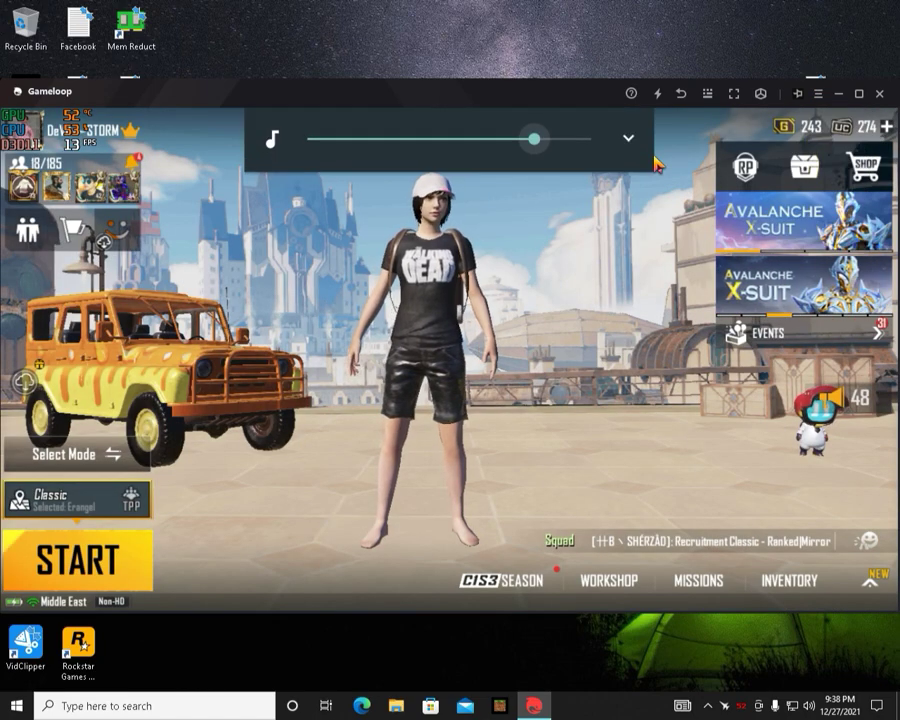
{"action": "left_click", "coordinate": [600, 140]}
{"action": "left_click", "coordinate": [628, 138]}
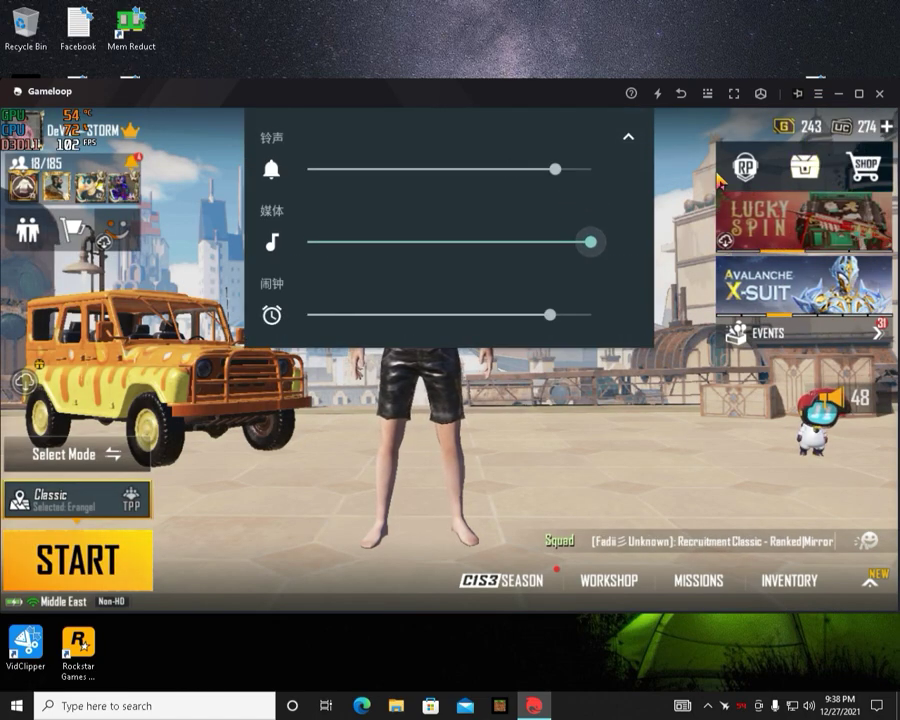
{"action": "left_click_drag", "start_coordinate": [568, 320], "coordinate": [592, 315]}
Step: Raise the Master volume to maximum in the game's audio settings and close the settings
{"action": "left_click", "coordinate": [868, 580]}
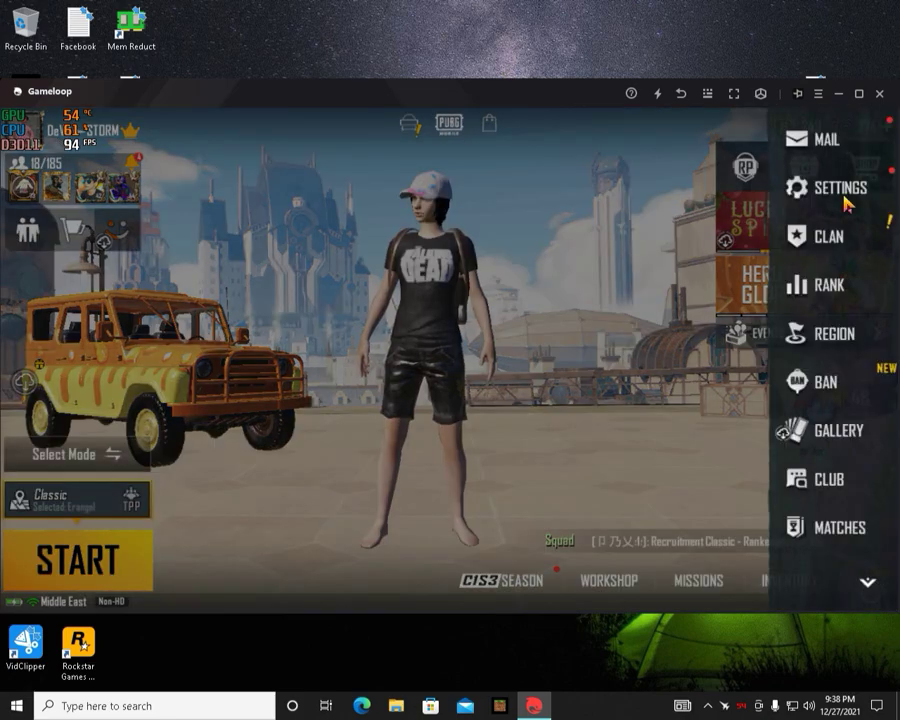
{"action": "left_click", "coordinate": [840, 186]}
{"action": "left_click", "coordinate": [838, 507]}
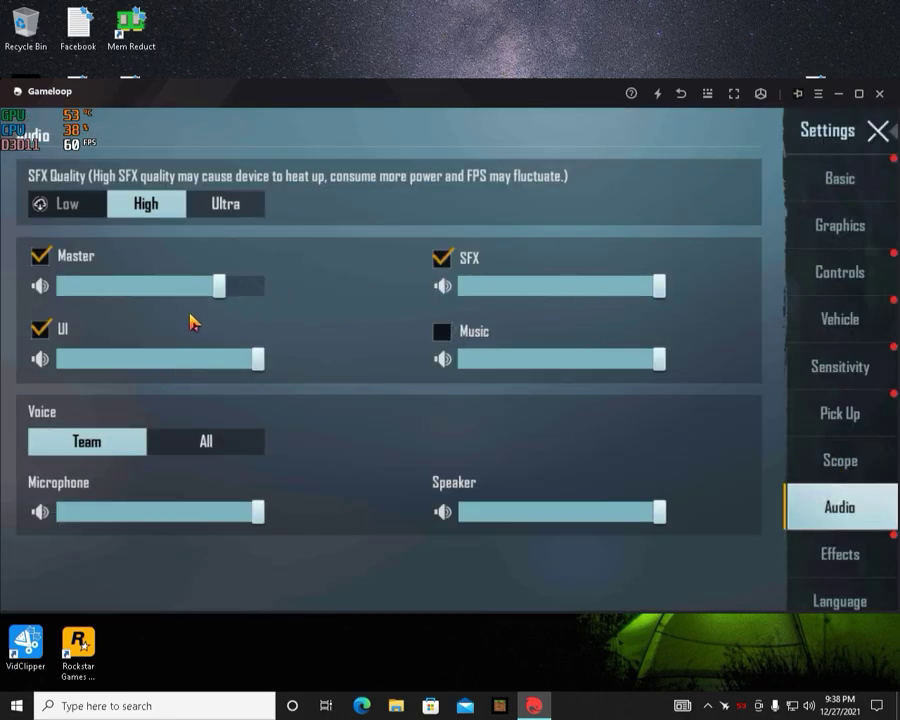
{"action": "left_click_drag", "start_coordinate": [217, 287], "coordinate": [330, 300]}
{"action": "left_click", "coordinate": [874, 132]}
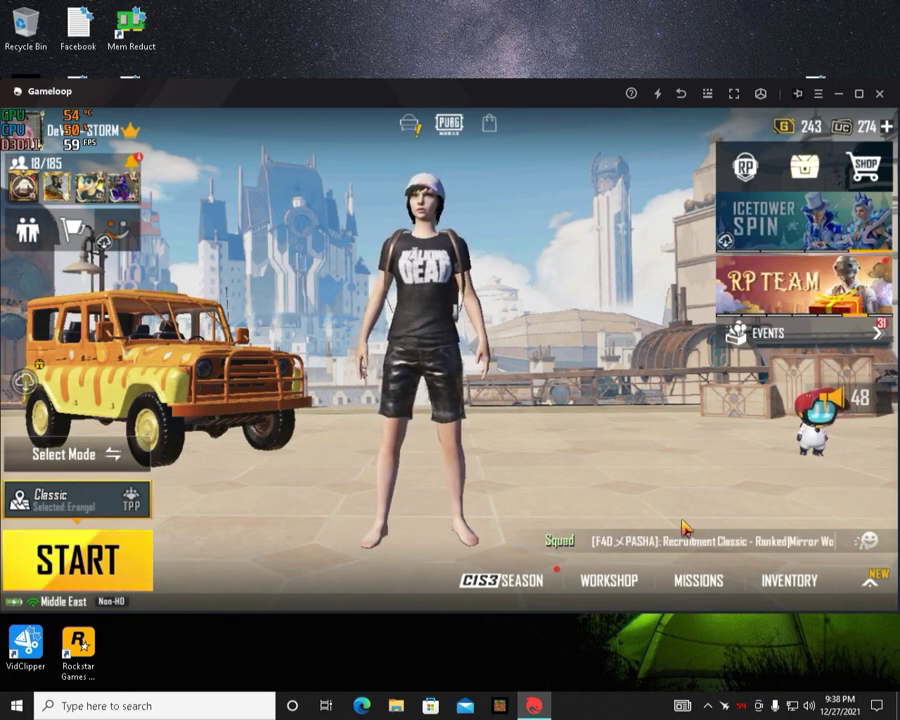
{"action": "left_click", "coordinate": [500, 368]}
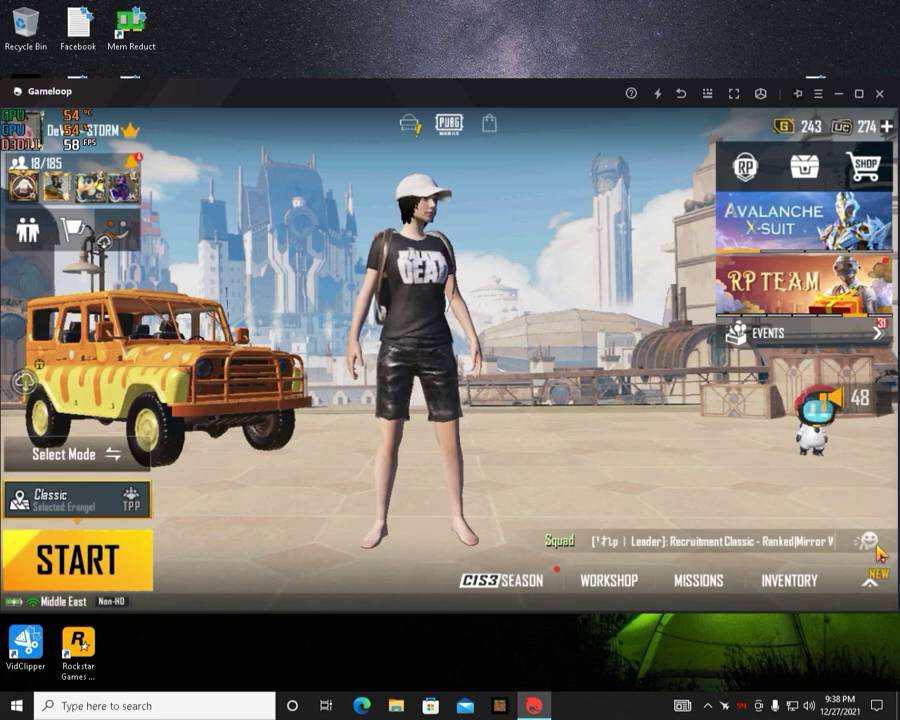
{"action": "left_click", "coordinate": [618, 445]}
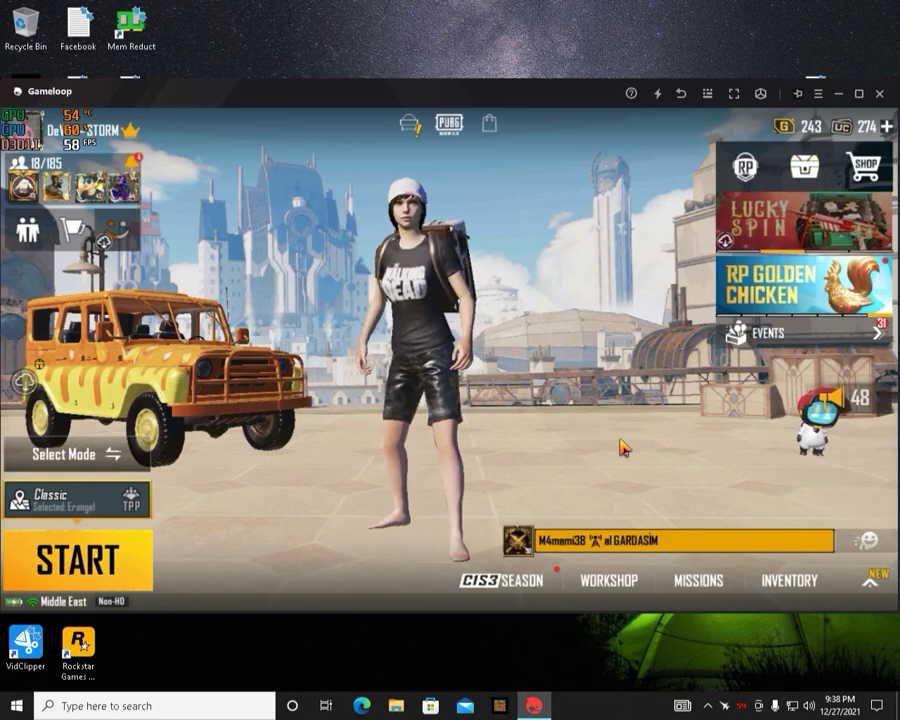